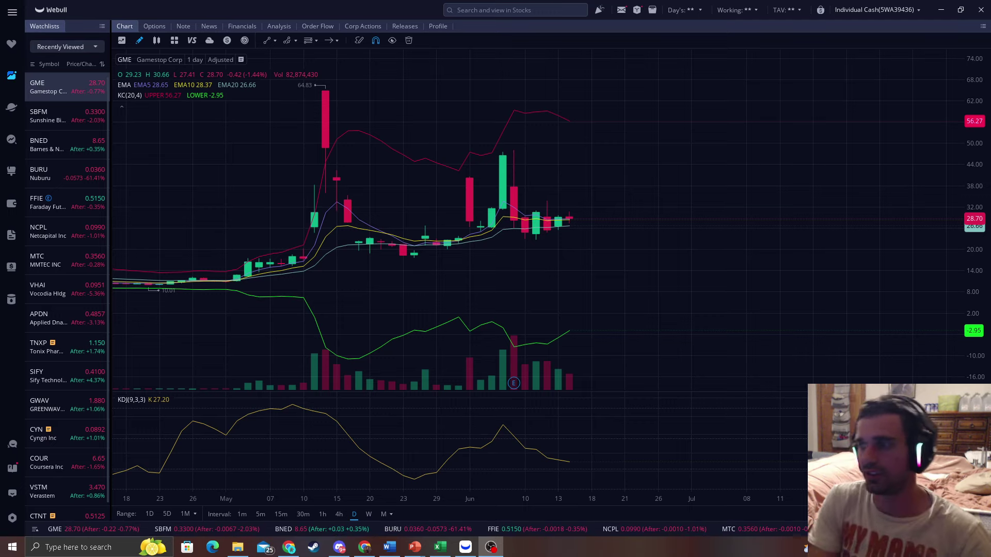
# Draw a white arrow at the tall early-June green candle, reposition it, then delete it.
pyautogui.moveTo(589, 259); pyautogui.dragTo(600, 229)
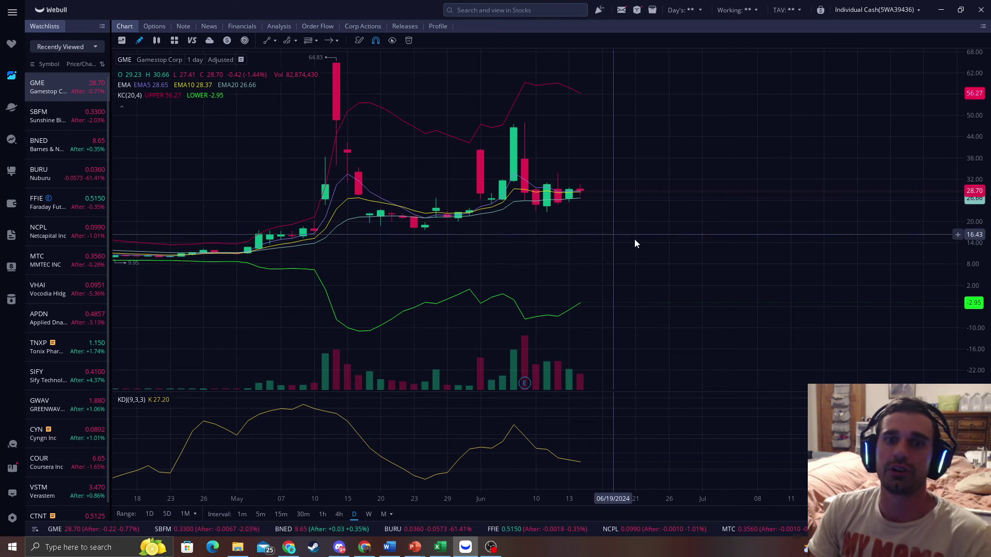
pyautogui.scroll(2, 605, 211)
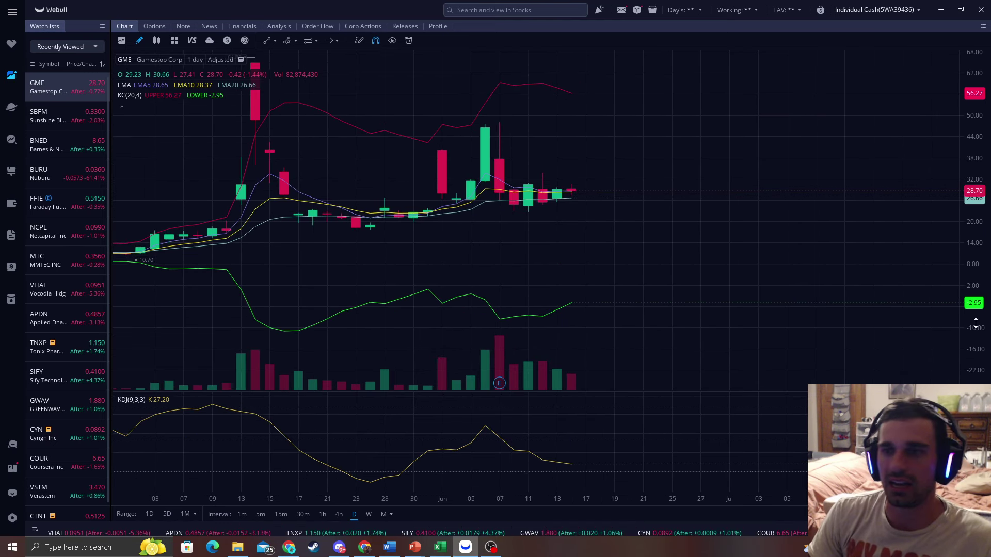
pyautogui.scroll(2, 636, 197)
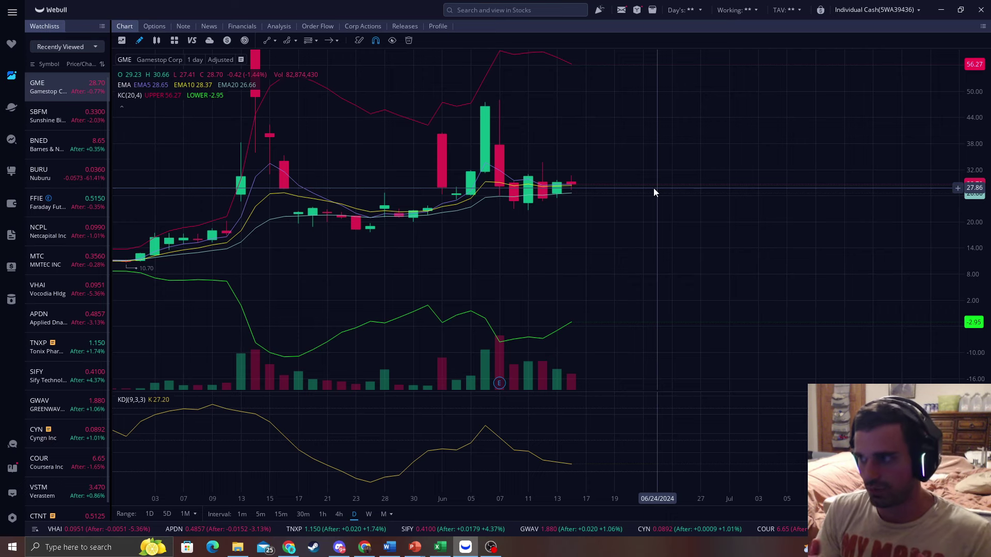
pyautogui.scroll(-2, 653, 188)
pyautogui.scroll(-2, 659, 209)
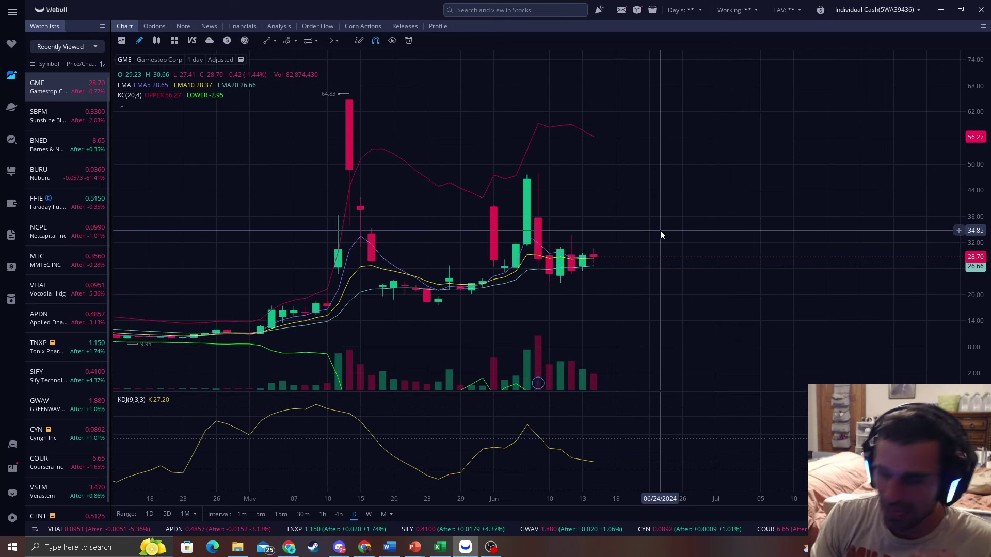
pyautogui.scroll(1, 661, 230)
pyautogui.scroll(2, 657, 198)
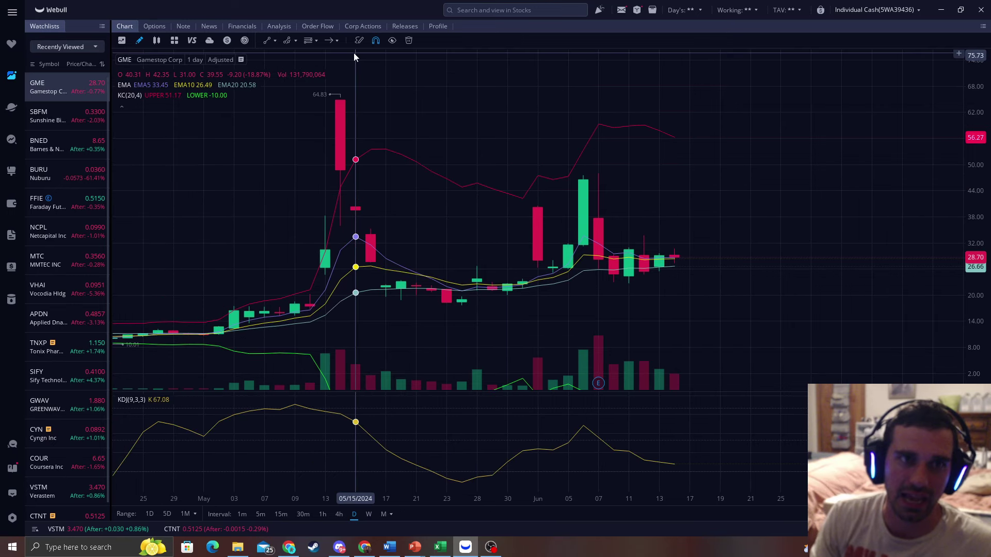
pyautogui.click(328, 40)
pyautogui.moveTo(526, 182); pyautogui.dragTo(580, 233)
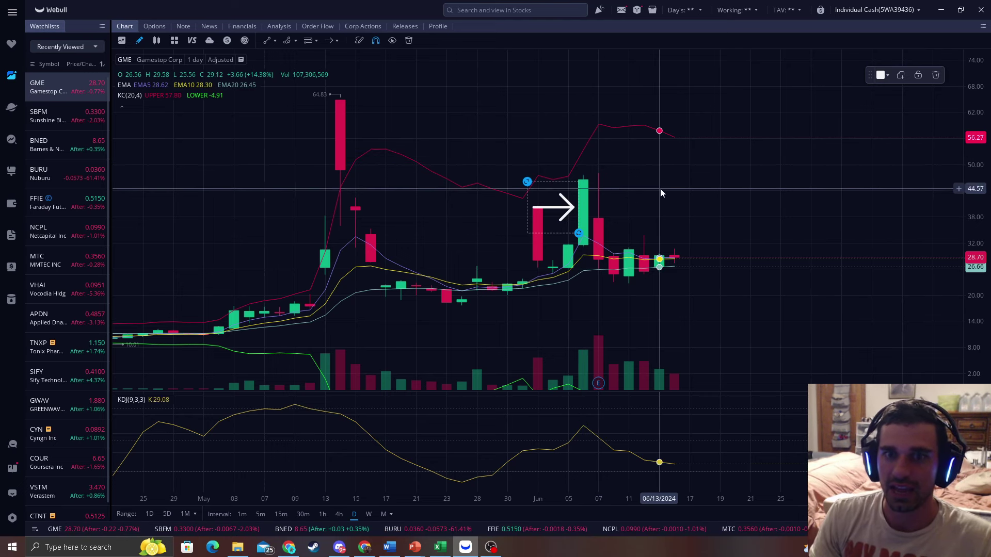
pyautogui.moveTo(674, 194)
pyautogui.mouseDown()
pyautogui.moveTo(561, 190)
pyautogui.moveTo(590, 184)
pyautogui.mouseUp()
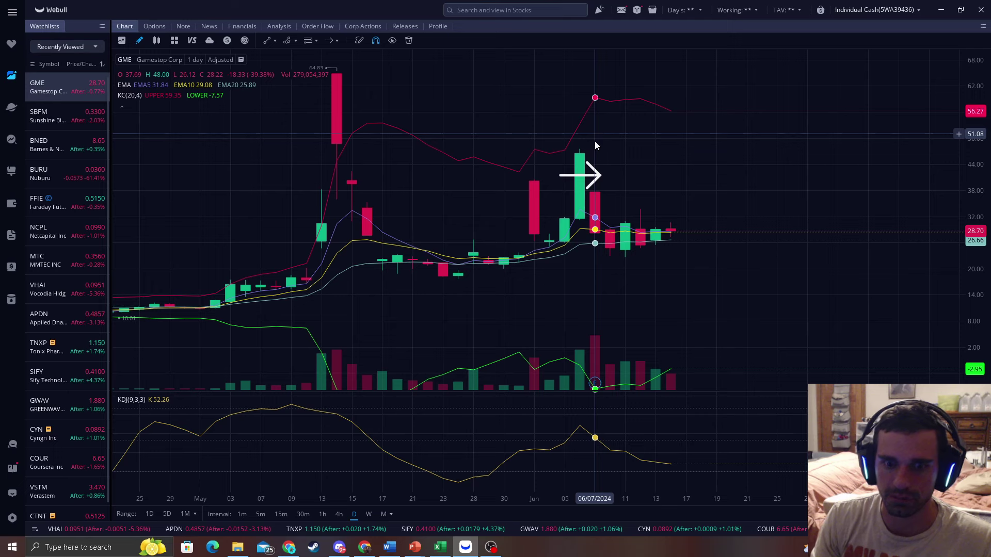
pyautogui.moveTo(600, 182); pyautogui.dragTo(570, 180)
pyautogui.click(935, 75)
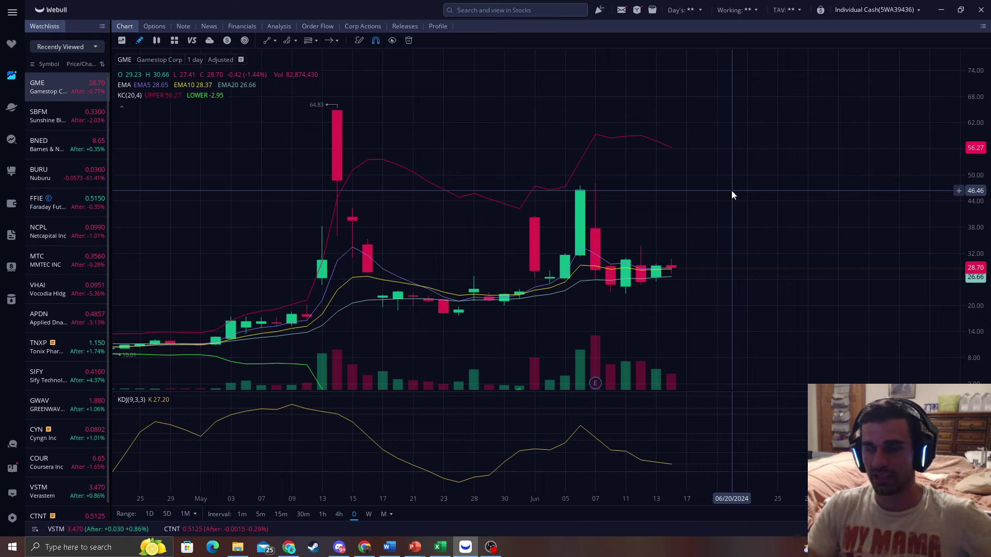
# Stretch the price scale, draw a new white arrow and drag it beside the tall red candle.
pyautogui.moveTo(707, 164)
pyautogui.mouseDown()
pyautogui.moveTo(750, 174)
pyautogui.moveTo(685, 200)
pyautogui.moveTo(661, 194)
pyautogui.mouseUp()
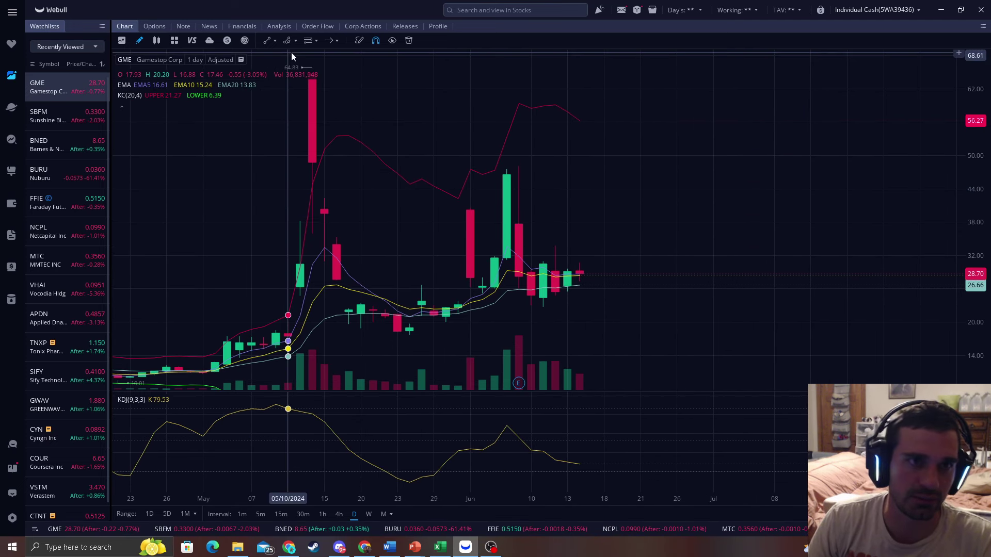
pyautogui.click(329, 40)
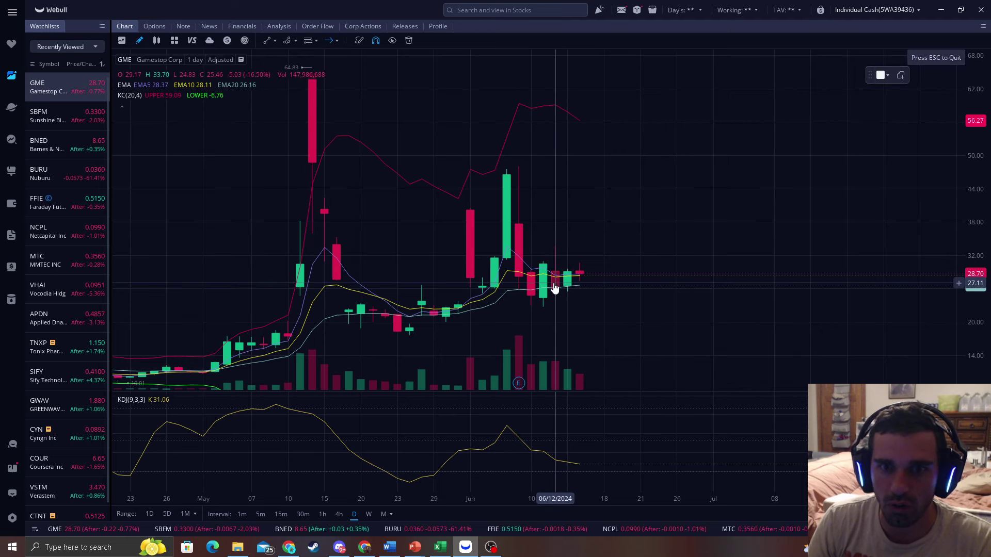
pyautogui.moveTo(529, 100)
pyautogui.mouseDown()
pyautogui.moveTo(579, 149)
pyautogui.moveTo(562, 209)
pyautogui.moveTo(414, 253)
pyautogui.moveTo(485, 190)
pyautogui.mouseUp()
pyautogui.scroll(2, 642, 203)
pyautogui.scroll(2, 639, 165)
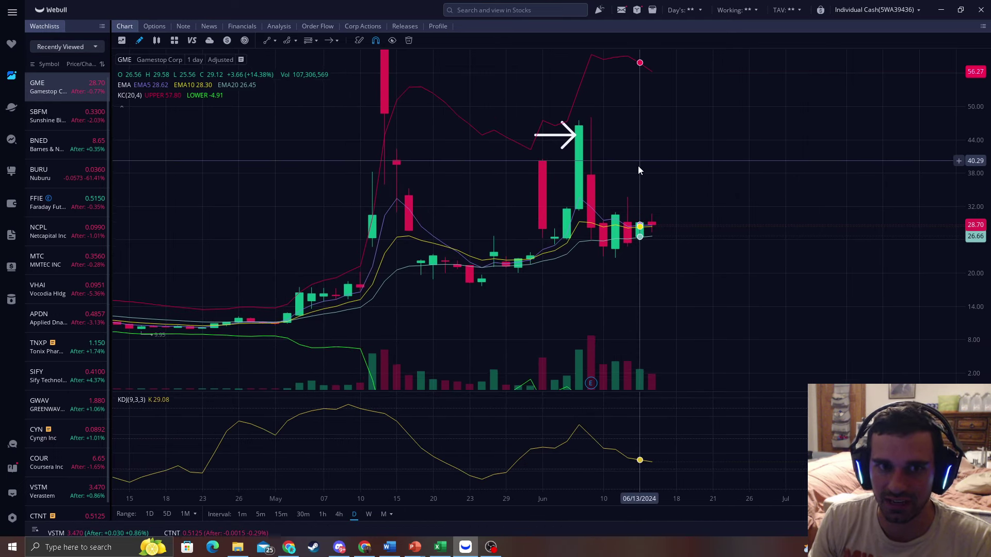
pyautogui.moveTo(564, 151); pyautogui.dragTo(526, 193)
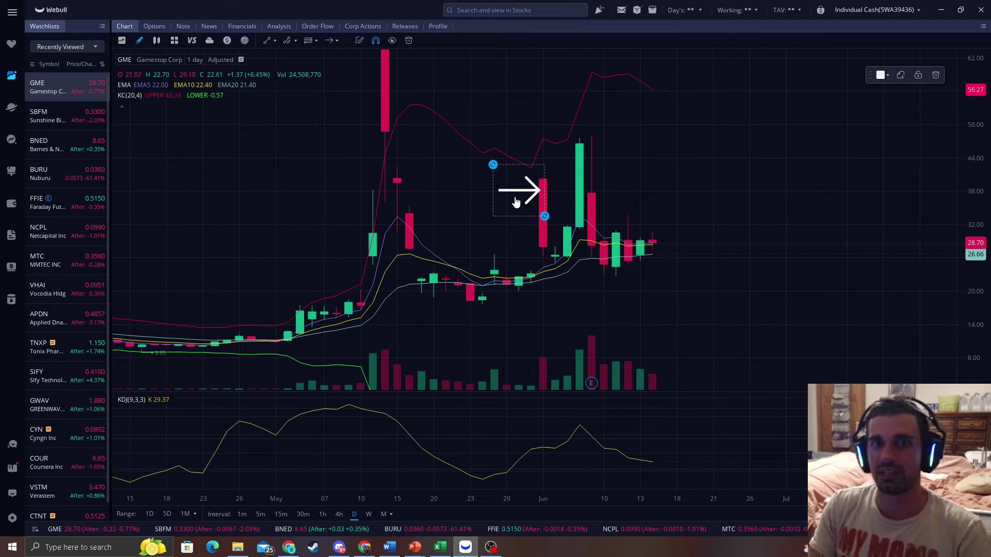
pyautogui.moveTo(516, 201); pyautogui.dragTo(513, 199)
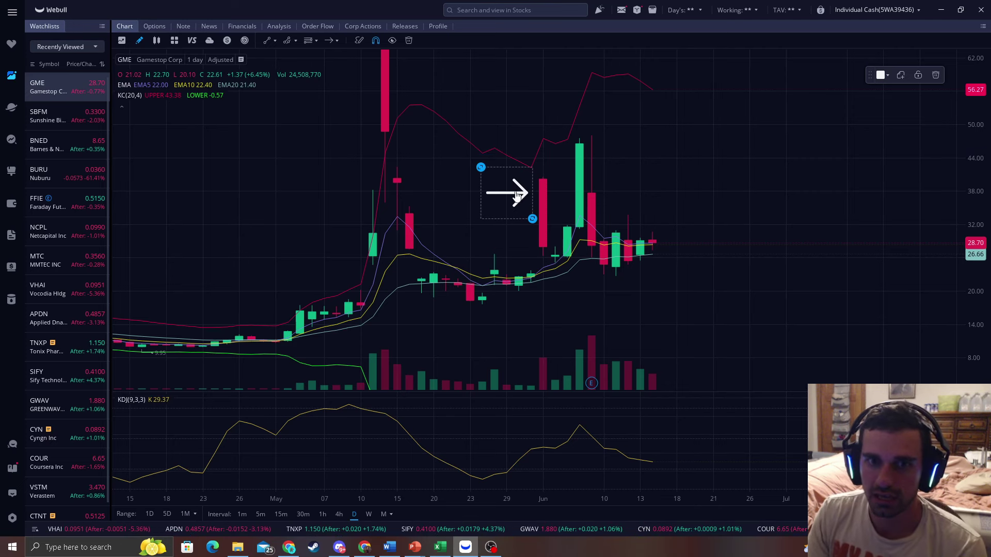
pyautogui.moveTo(537, 256)
pyautogui.mouseDown()
pyautogui.moveTo(547, 266)
pyautogui.moveTo(571, 145)
pyautogui.mouseUp()
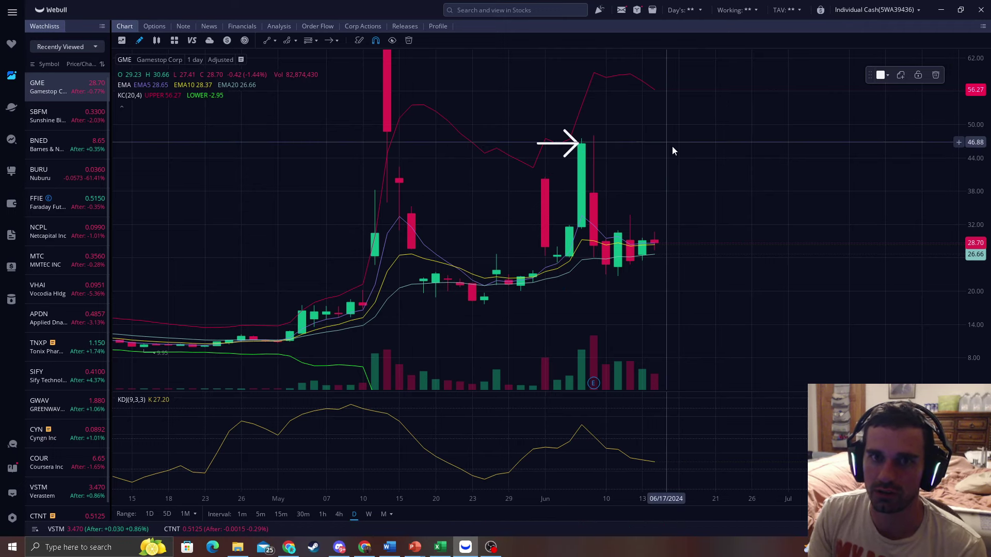
pyautogui.scroll(2, 672, 151)
# Move the white arrow beside the mid-May peak candle and raise it toward the candle's high.
pyautogui.moveTo(577, 276); pyautogui.dragTo(318, 213)
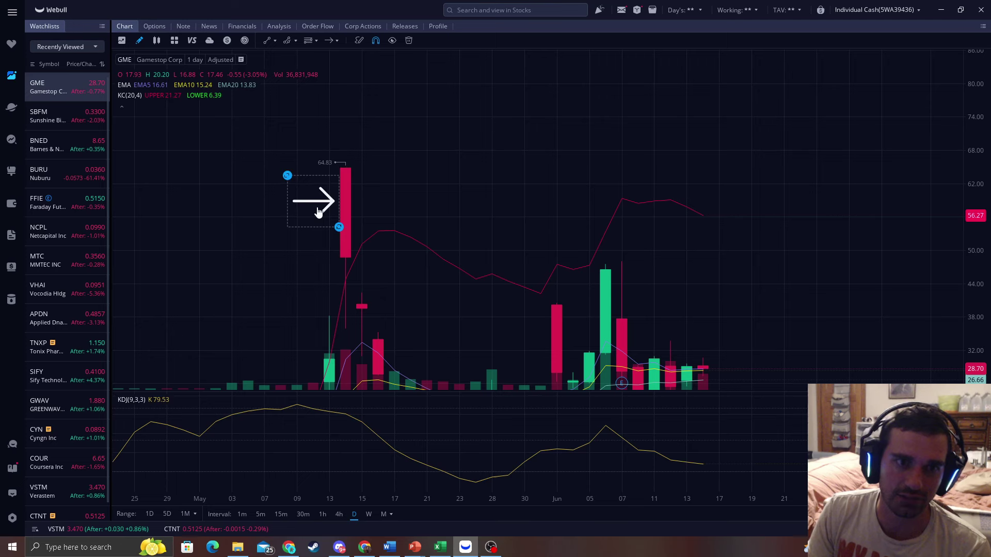
pyautogui.moveTo(459, 190); pyautogui.dragTo(613, 188)
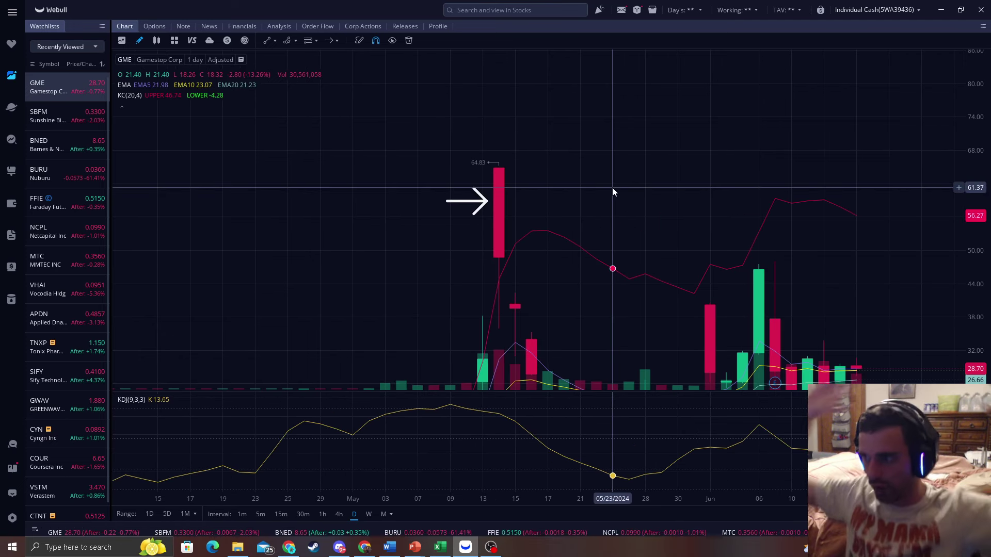
pyautogui.click(479, 203)
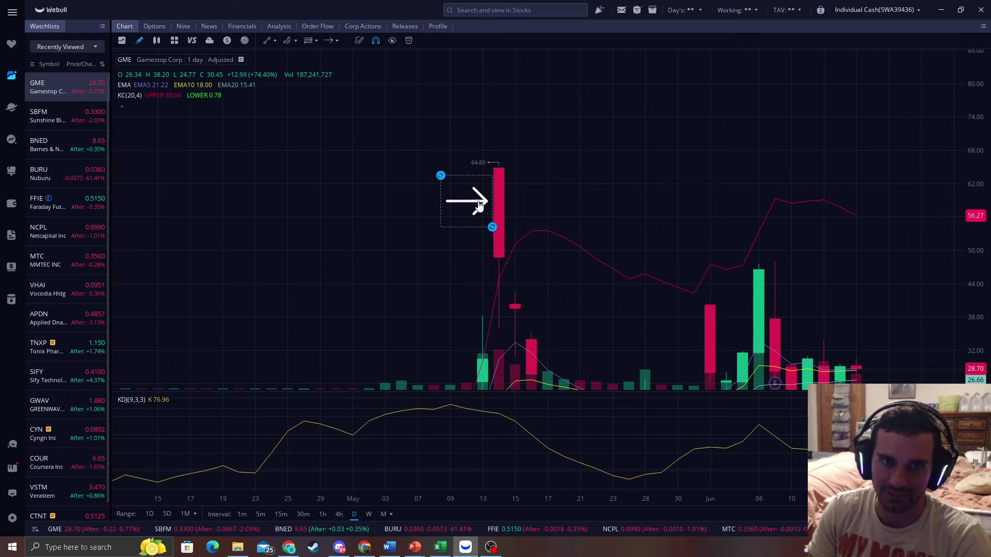
pyautogui.moveTo(479, 203); pyautogui.dragTo(479, 175)
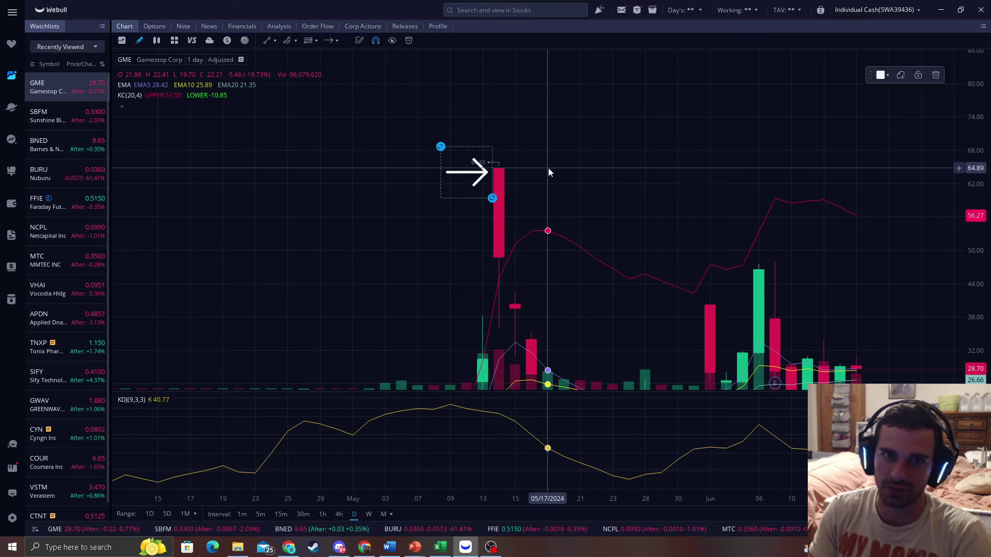
pyautogui.moveTo(549, 169); pyautogui.dragTo(561, 108)
pyautogui.moveTo(573, 186); pyautogui.dragTo(579, 154)
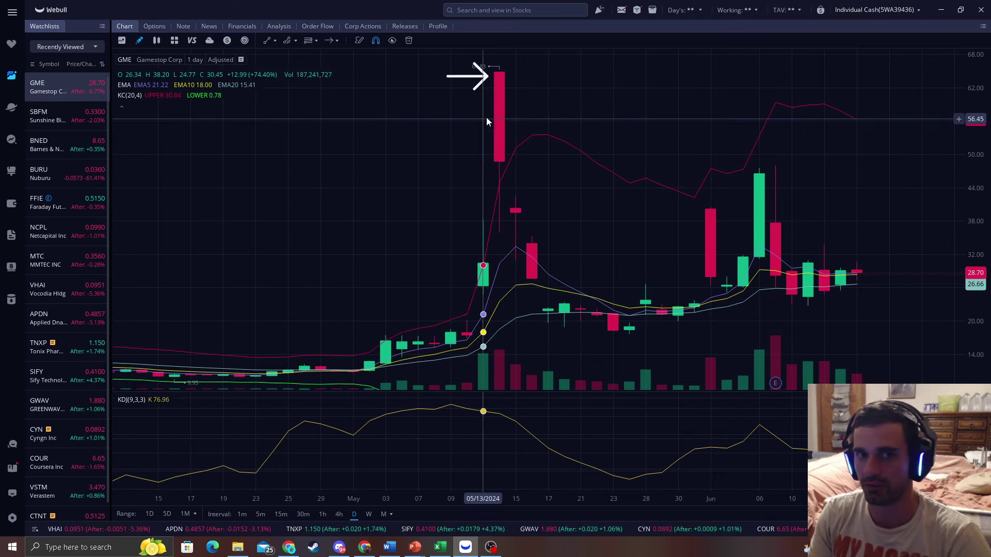
# Reposition the arrow beside the green mid-May candle, then delete it with the trash icon.
pyautogui.click(479, 83)
pyautogui.moveTo(479, 109); pyautogui.dragTo(496, 206)
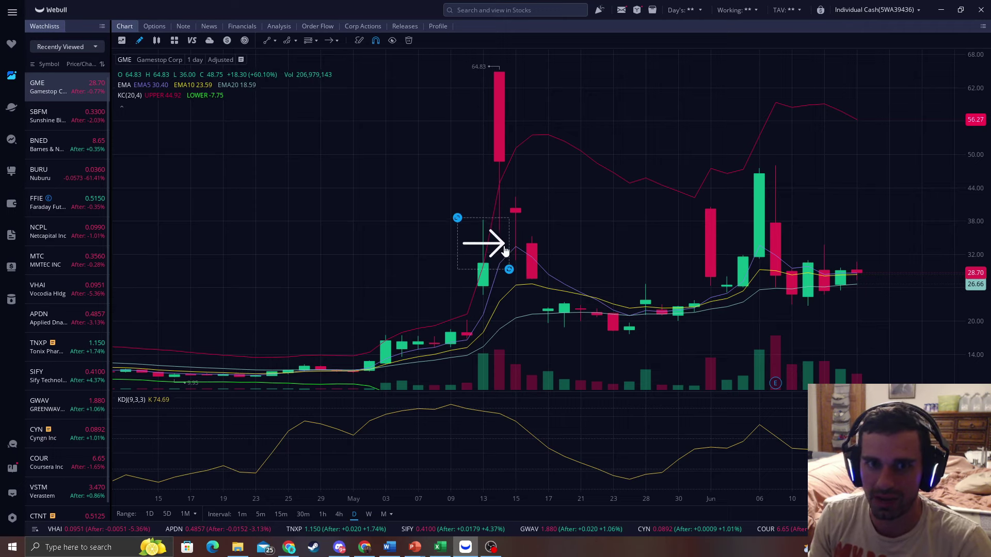
pyautogui.scroll(3, 960, 294)
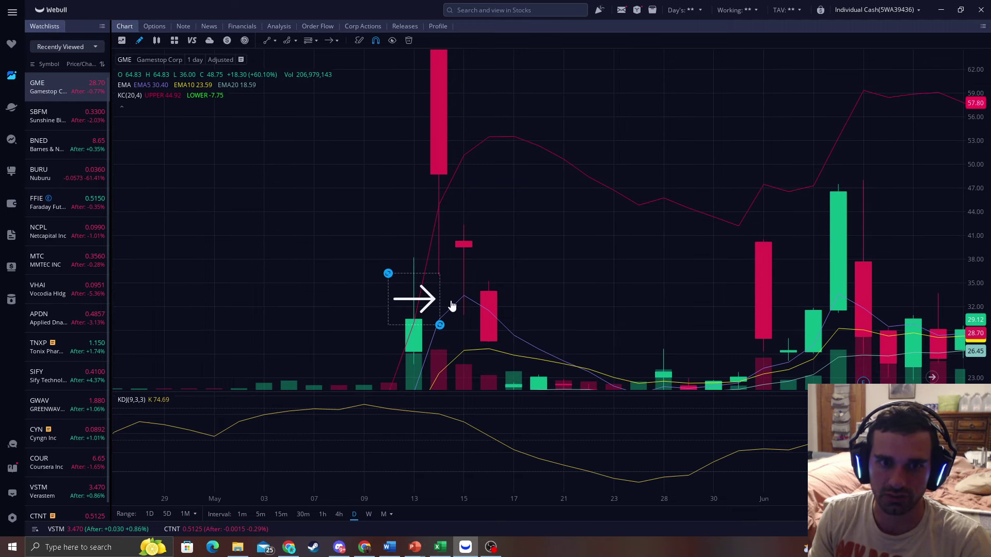
pyautogui.moveTo(567, 296); pyautogui.dragTo(594, 187)
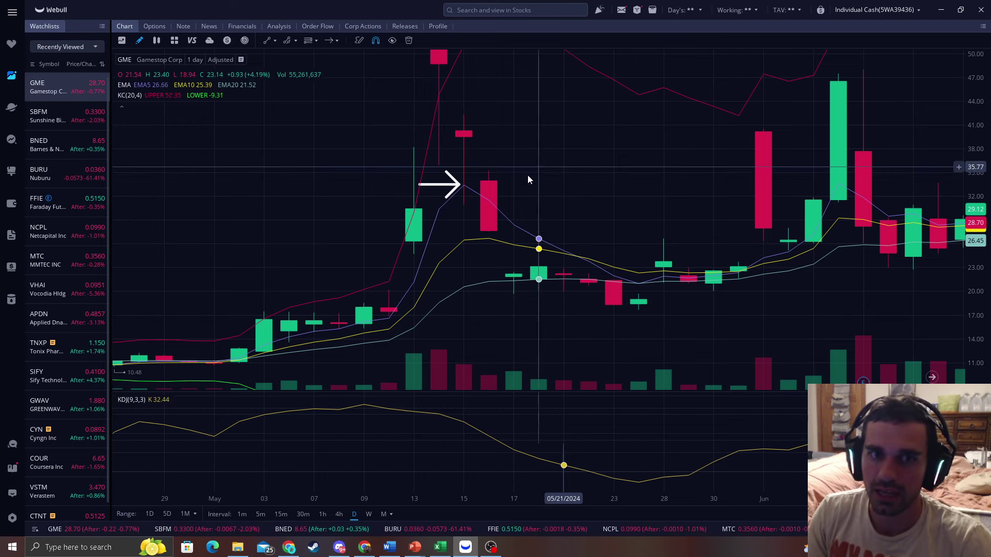
pyautogui.click(442, 184)
pyautogui.click(932, 75)
pyautogui.scroll(-2, 909, 122)
pyautogui.scroll(-2, 910, 123)
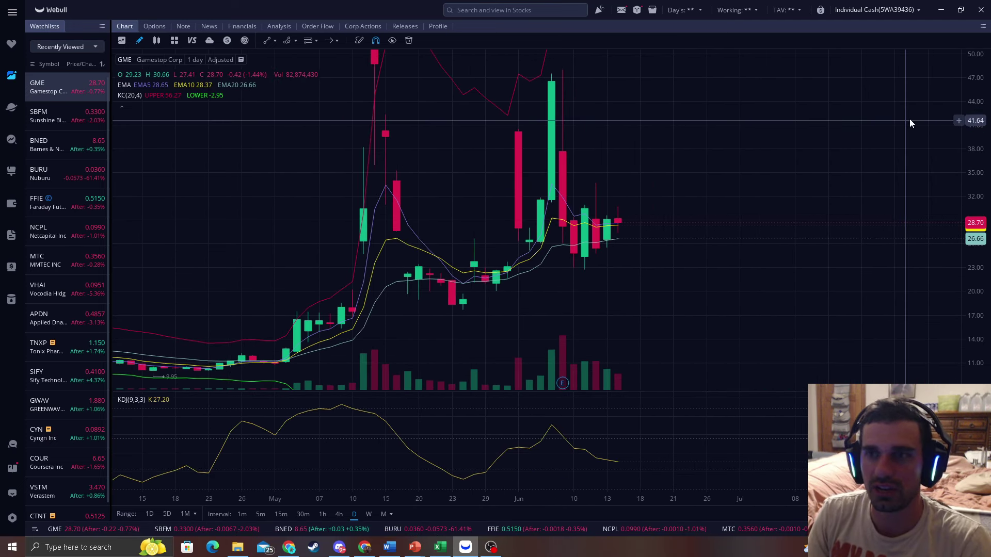
pyautogui.scroll(3, 910, 122)
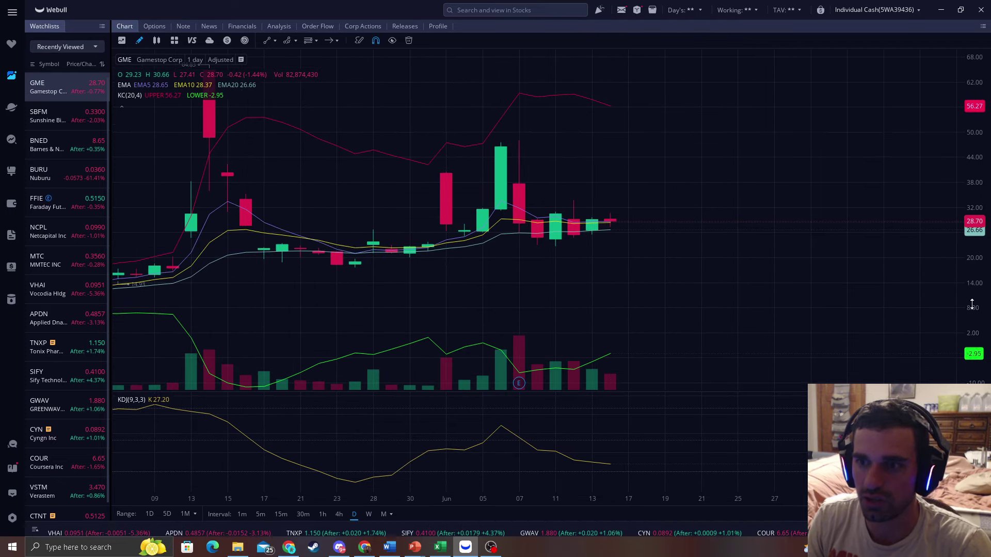
# Stretch the price scale and draw a white arrow pointing up at a June candle.
pyautogui.moveTo(972, 304); pyautogui.dragTo(830, 222)
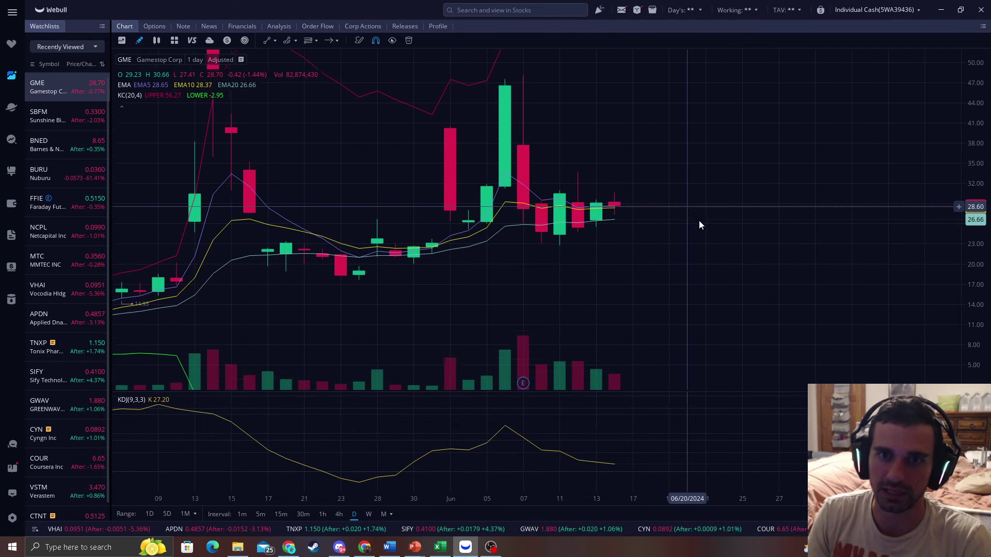
pyautogui.click(329, 41)
pyautogui.moveTo(517, 253)
pyautogui.mouseDown()
pyautogui.moveTo(569, 304)
pyautogui.moveTo(581, 296)
pyautogui.mouseUp()
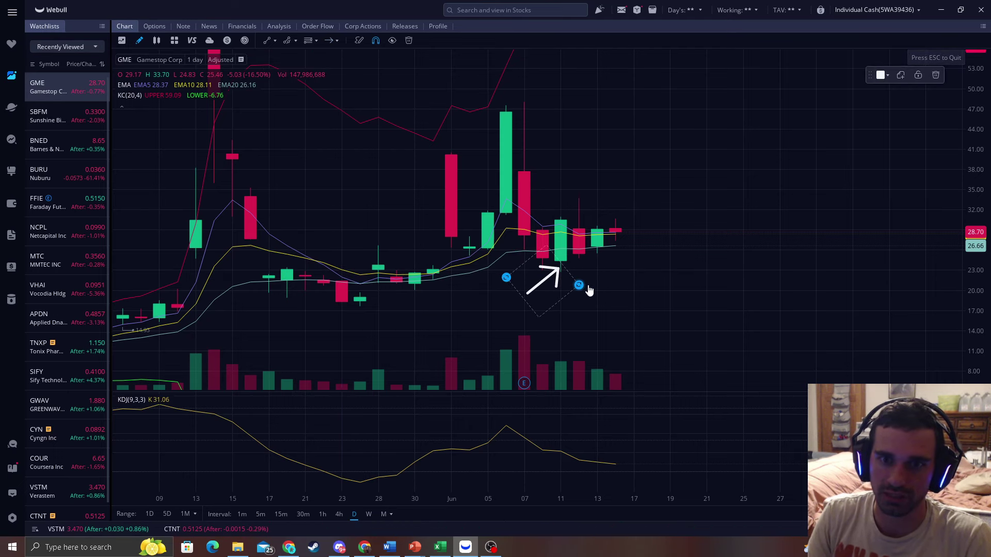
pyautogui.moveTo(649, 284); pyautogui.dragTo(597, 296)
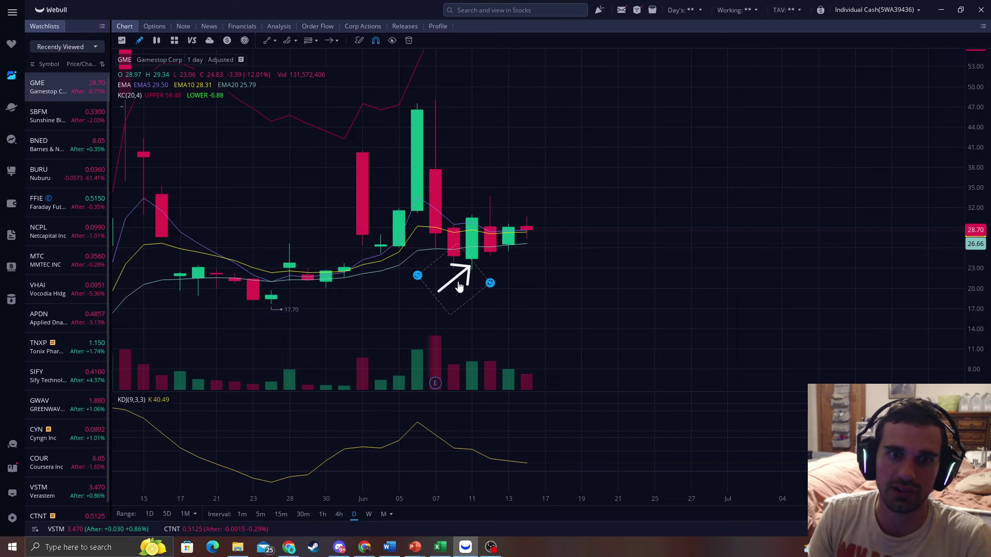
# Drag the arrow up and left to sit near the late-May candles.
pyautogui.moveTo(460, 286)
pyautogui.mouseDown()
pyautogui.moveTo(621, 283)
pyautogui.moveTo(413, 318)
pyautogui.mouseUp()
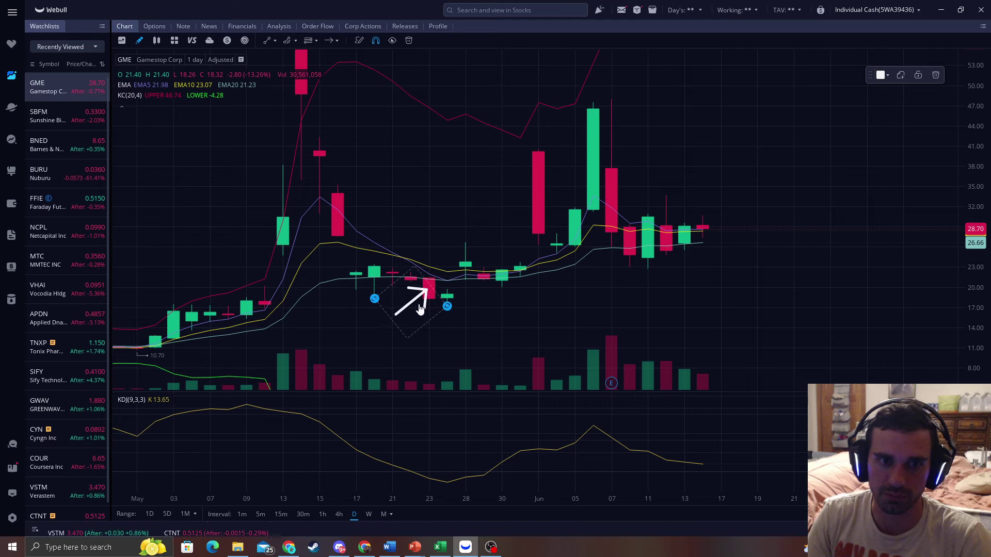
pyautogui.moveTo(443, 330); pyautogui.dragTo(352, 300)
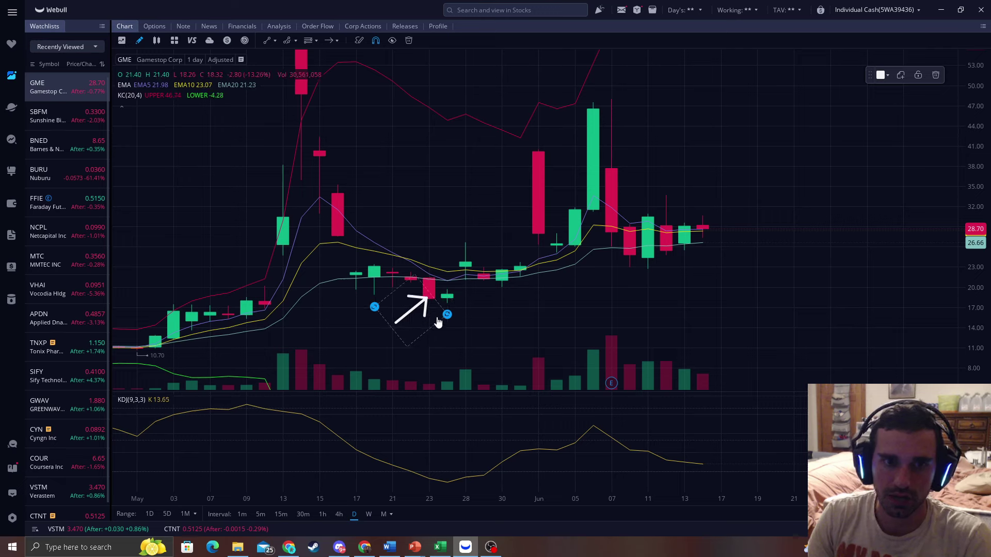
pyautogui.moveTo(420, 319); pyautogui.dragTo(432, 305)
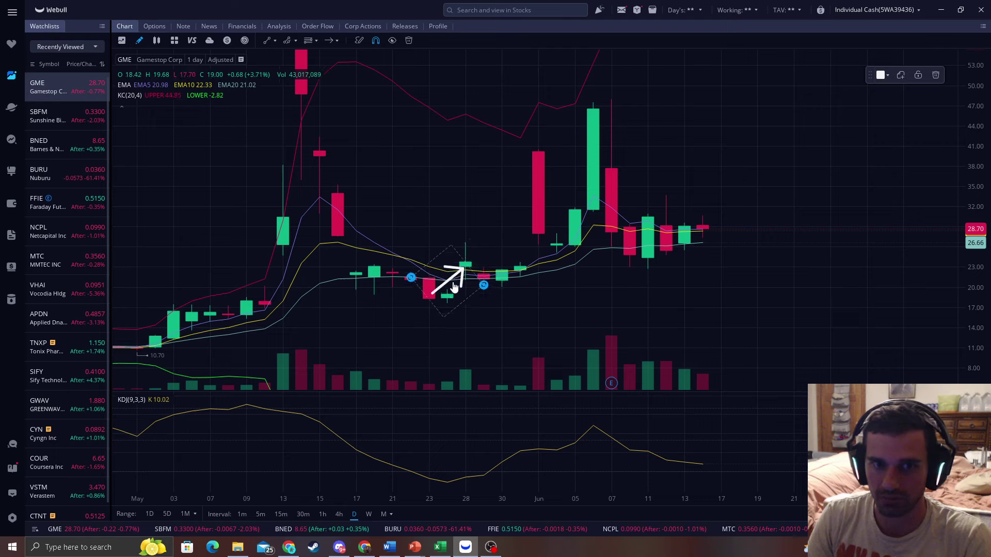
pyautogui.moveTo(458, 273)
pyautogui.mouseDown()
pyautogui.moveTo(478, 289)
pyautogui.moveTo(530, 171)
pyautogui.moveTo(695, 176)
pyautogui.mouseUp()
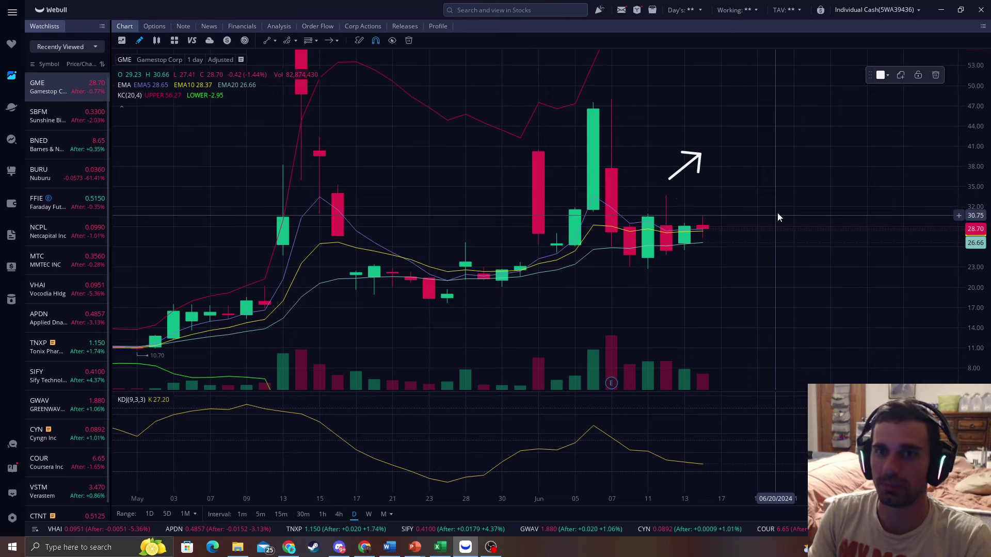
pyautogui.click(935, 78)
pyautogui.scroll(2, 741, 197)
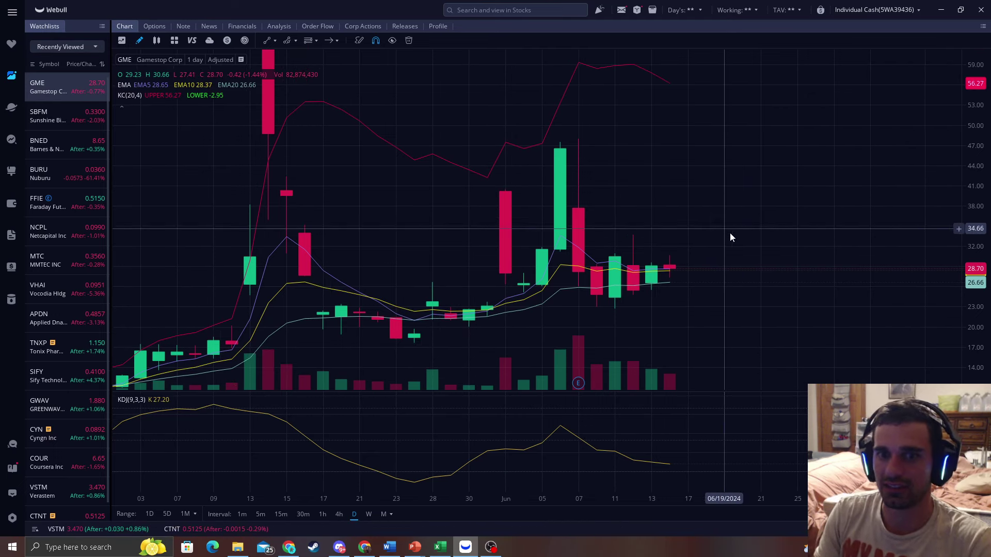
pyautogui.scroll(2, 728, 216)
pyautogui.scroll(2, 697, 209)
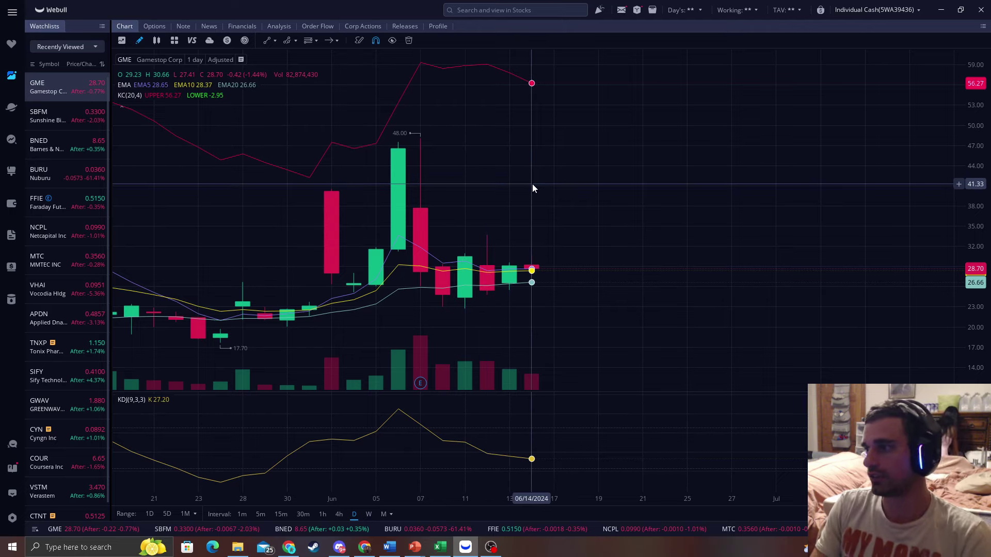
pyautogui.moveTo(533, 188); pyautogui.dragTo(582, 209)
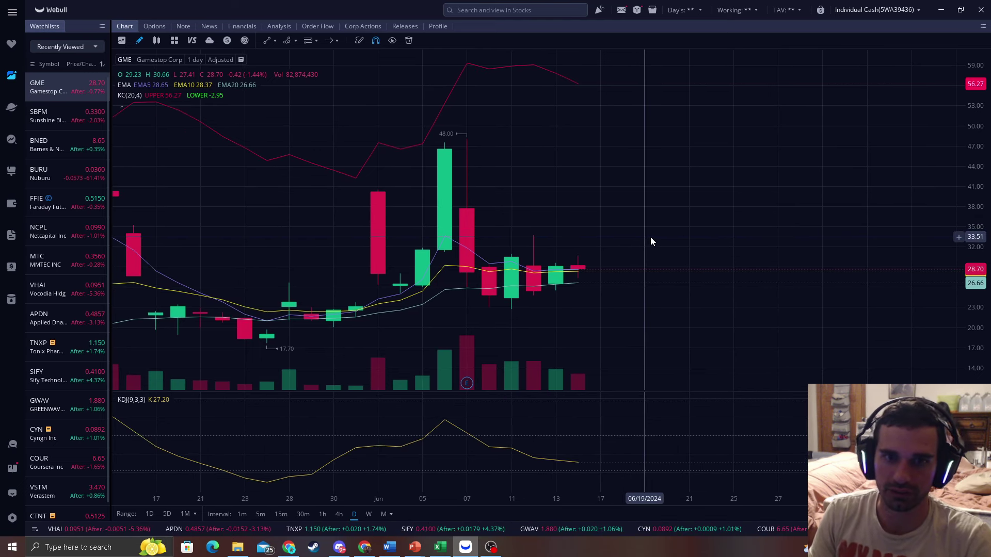
pyautogui.click(266, 40)
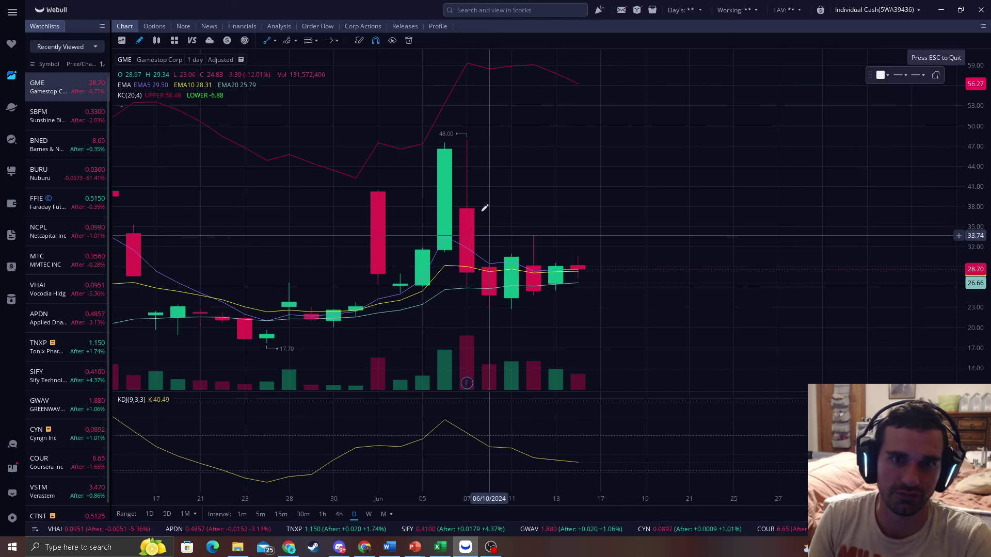
pyautogui.click(465, 135)
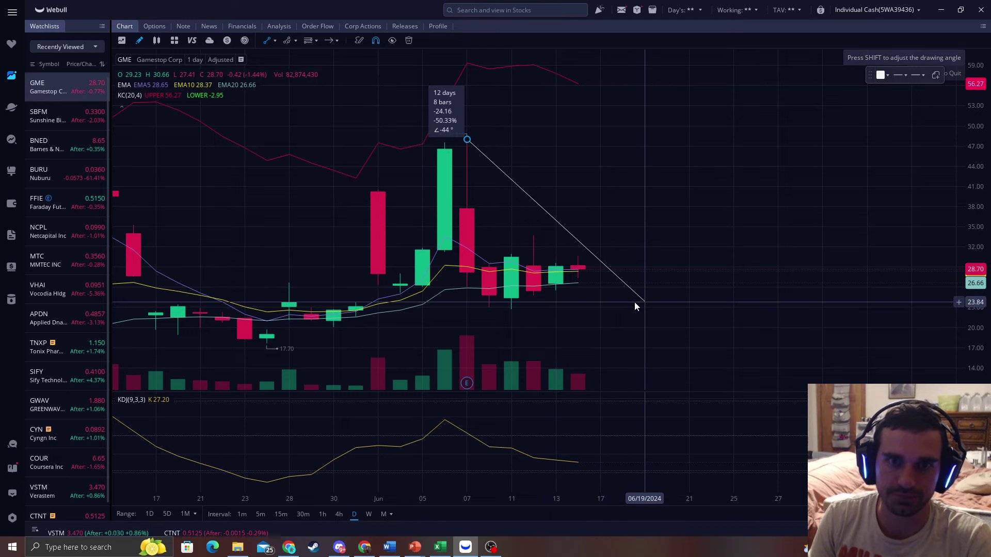
pyautogui.click(644, 302)
pyautogui.moveTo(558, 222)
pyautogui.mouseDown()
pyautogui.moveTo(561, 146)
pyautogui.moveTo(575, 237)
pyautogui.mouseUp()
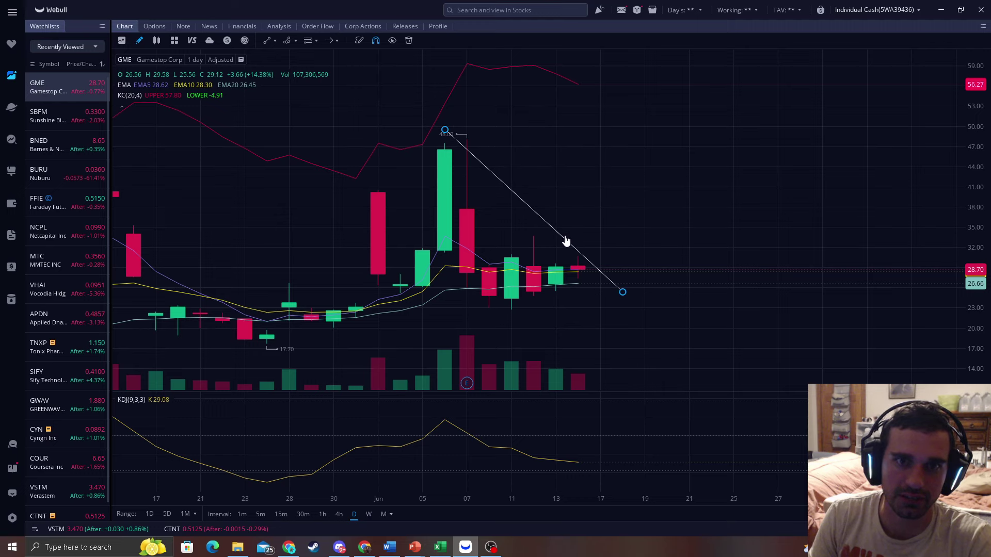
pyautogui.moveTo(467, 133); pyautogui.dragTo(469, 139)
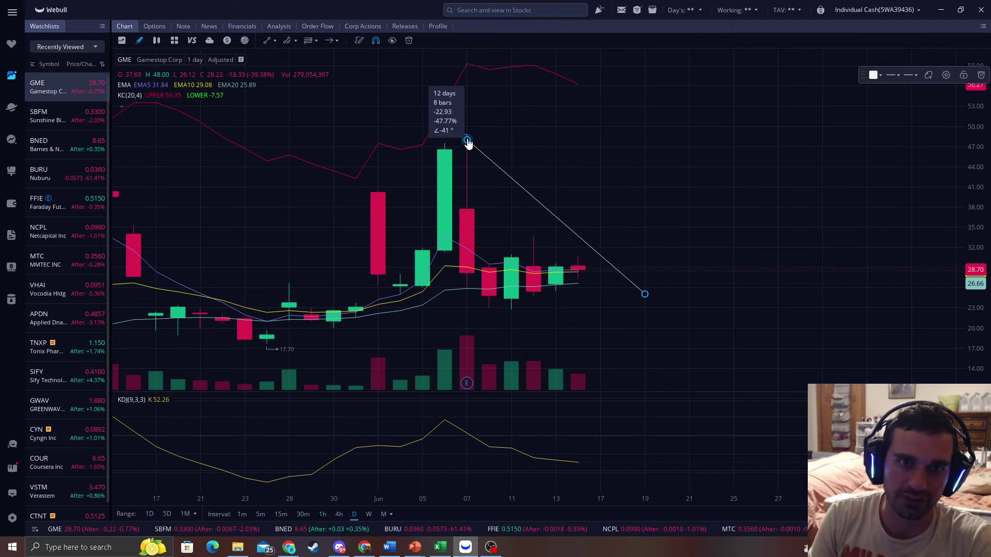
pyautogui.moveTo(635, 197); pyautogui.dragTo(526, 139)
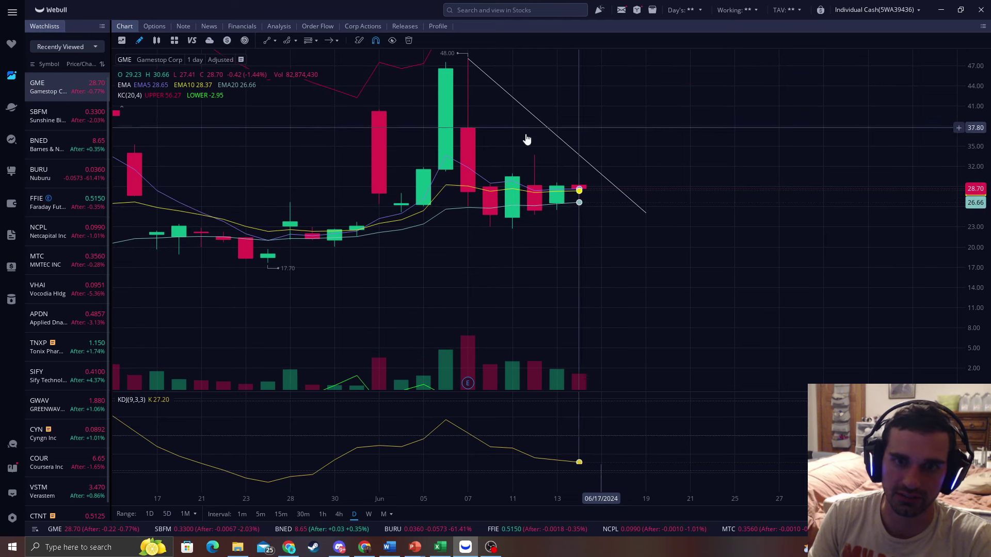
pyautogui.click(266, 39)
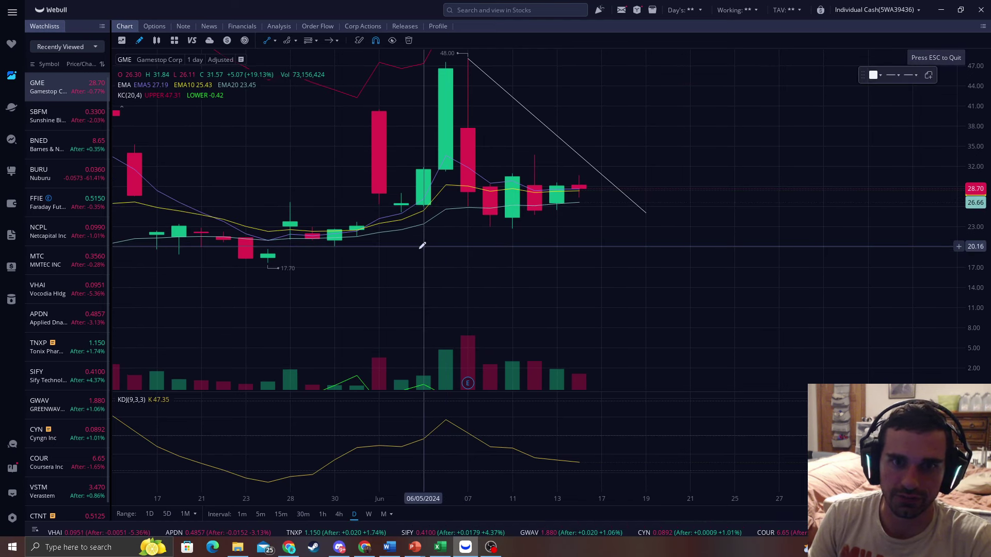
pyautogui.click(267, 264)
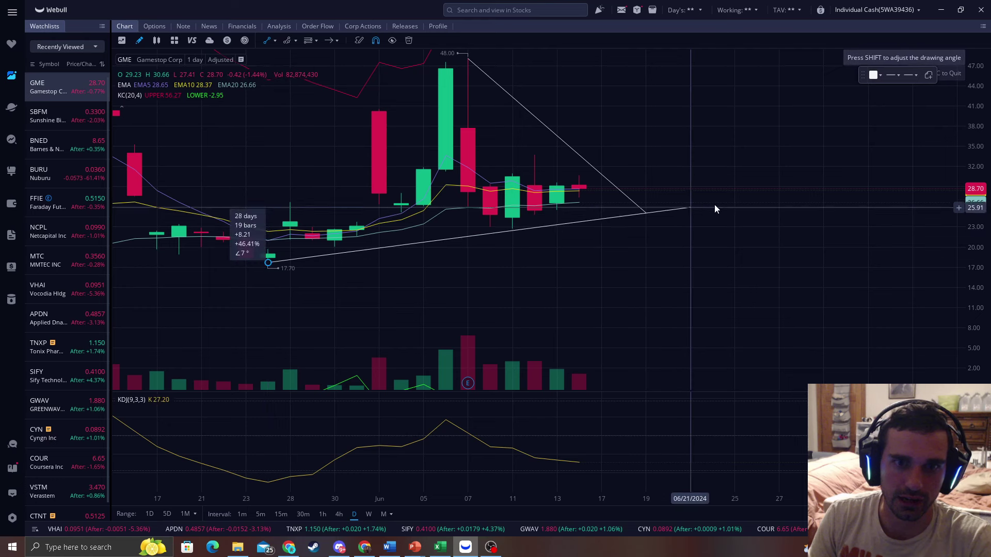
pyautogui.click(648, 213)
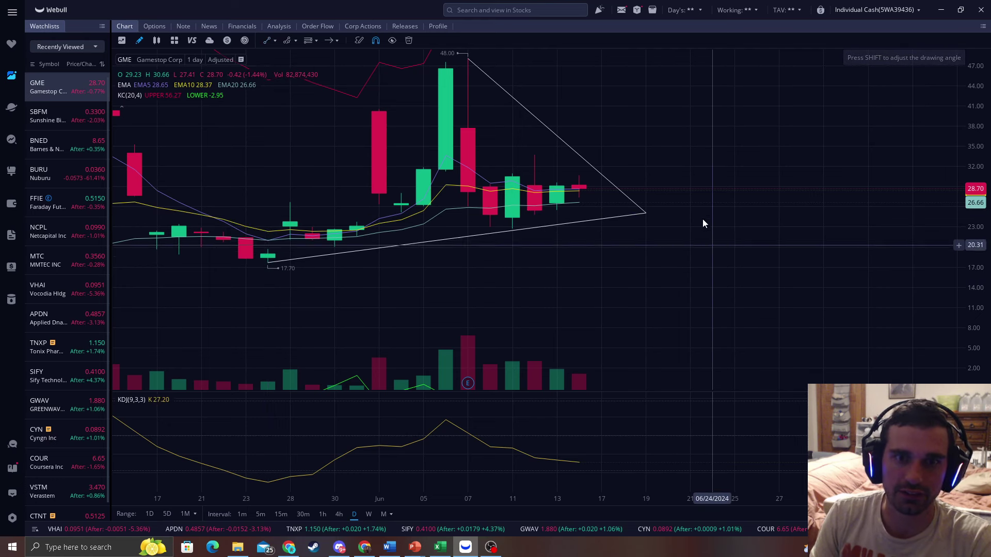
pyautogui.scroll(2, 702, 218)
pyautogui.scroll(2, 673, 250)
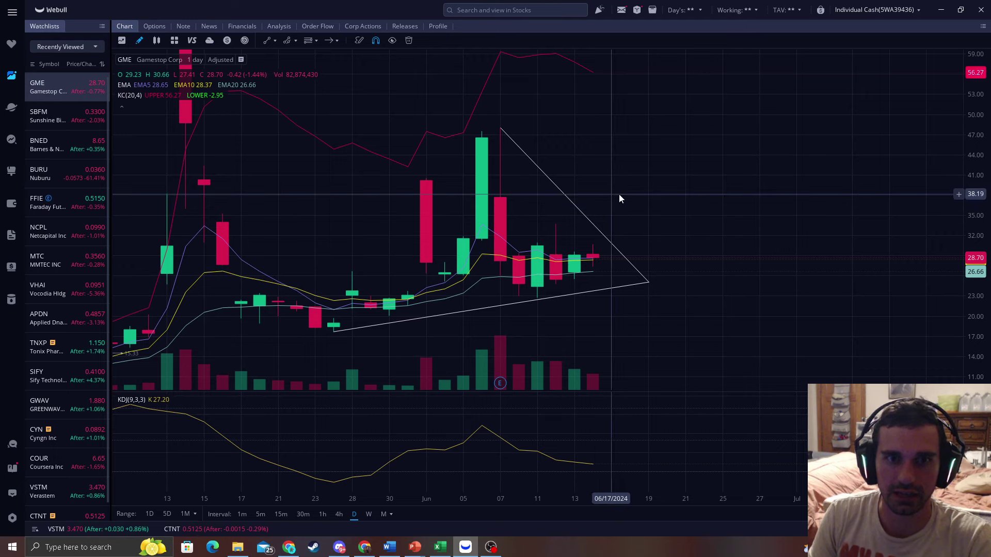
pyautogui.click(575, 300)
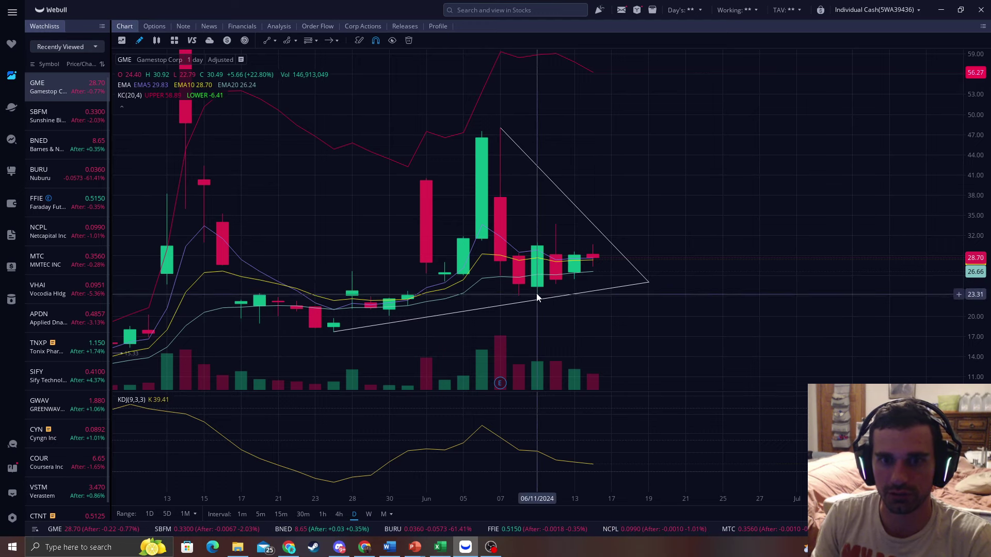
pyautogui.click(618, 253)
pyautogui.click(604, 291)
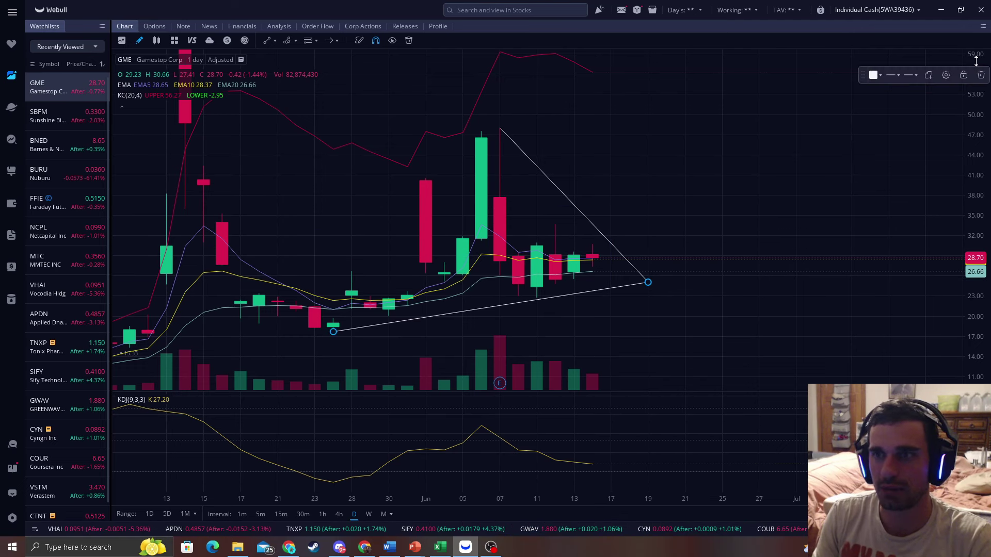
pyautogui.click(979, 72)
pyautogui.click(620, 255)
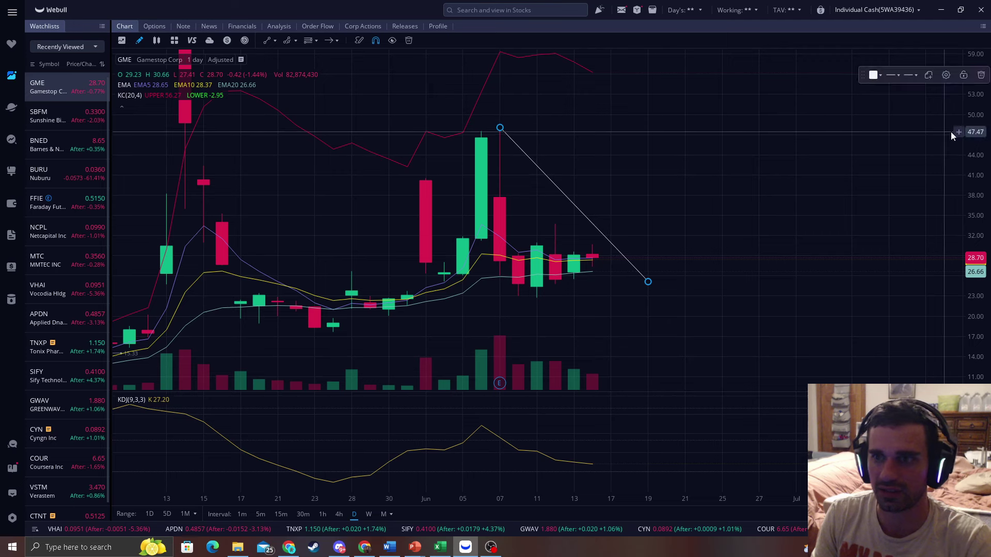
pyautogui.click(980, 78)
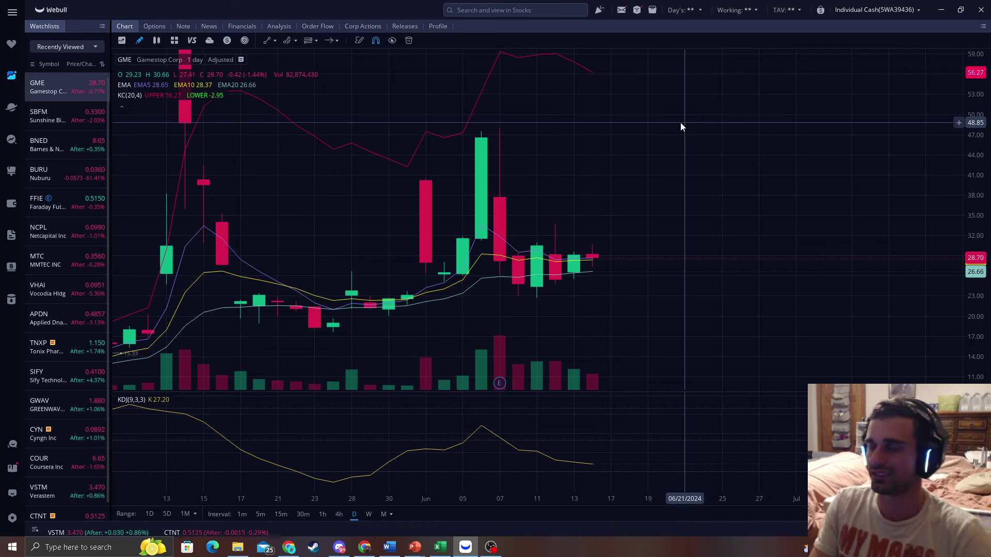
# Pan the daily candles and stretch the price scale so the May–June candles look taller.
pyautogui.moveTo(681, 122); pyautogui.dragTo(676, 198)
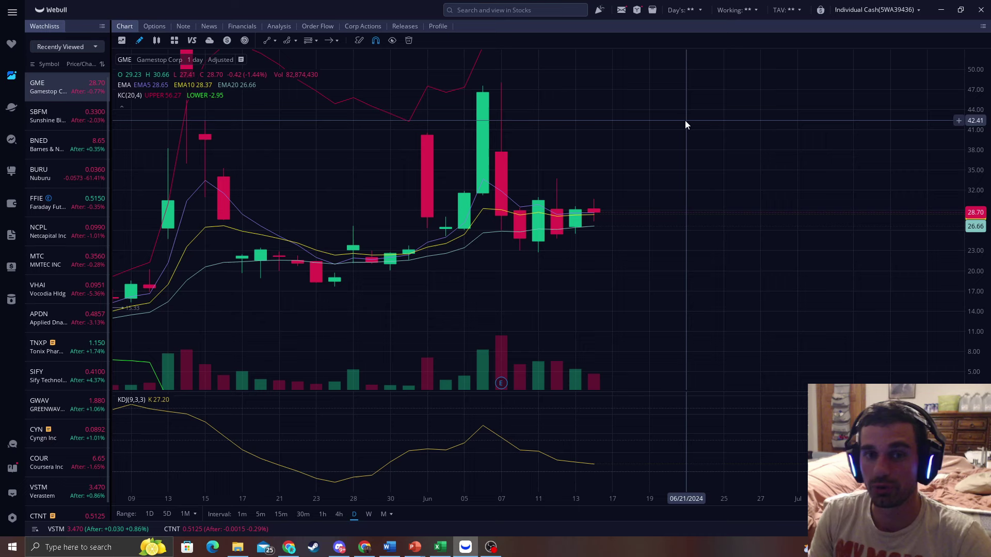
pyautogui.moveTo(685, 120); pyautogui.dragTo(624, 115)
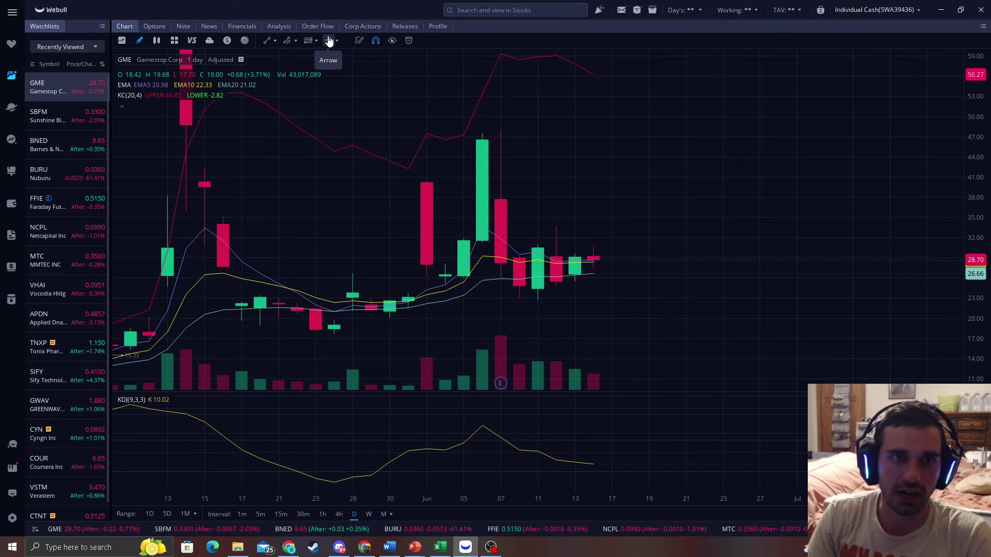
pyautogui.scroll(-3, 641, 158)
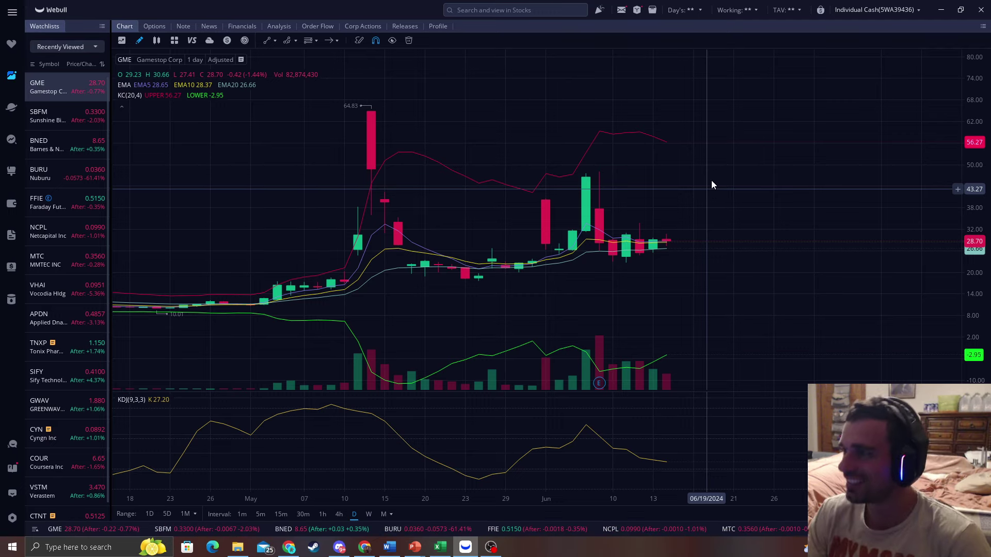
pyautogui.moveTo(673, 191); pyautogui.dragTo(682, 194)
pyautogui.moveTo(985, 310)
pyautogui.mouseDown()
pyautogui.moveTo(896, 215)
pyautogui.moveTo(673, 206)
pyautogui.mouseUp()
pyautogui.scroll(3, 661, 145)
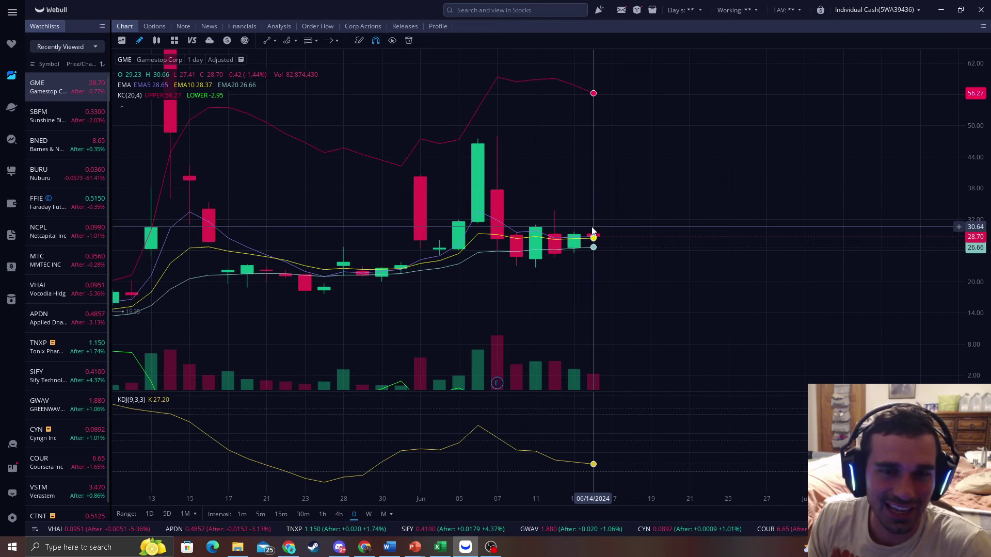
pyautogui.moveTo(662, 146); pyautogui.dragTo(672, 220)
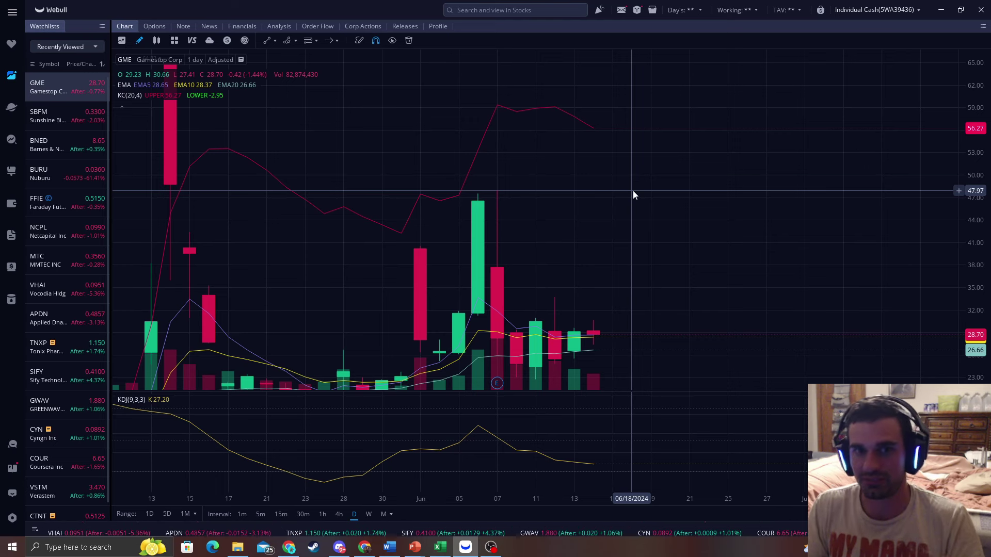
pyautogui.scroll(-2, 633, 195)
# Dismiss the order/alert popup, then rescale and recenter the chart vertically.
pyautogui.click(959, 160)
pyautogui.click(802, 231)
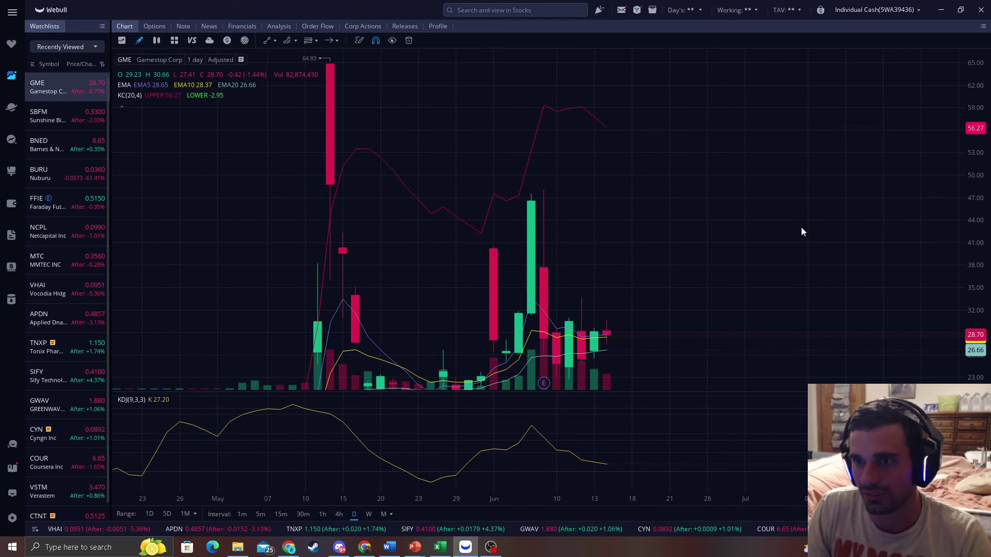
pyautogui.moveTo(971, 162); pyautogui.dragTo(971, 225)
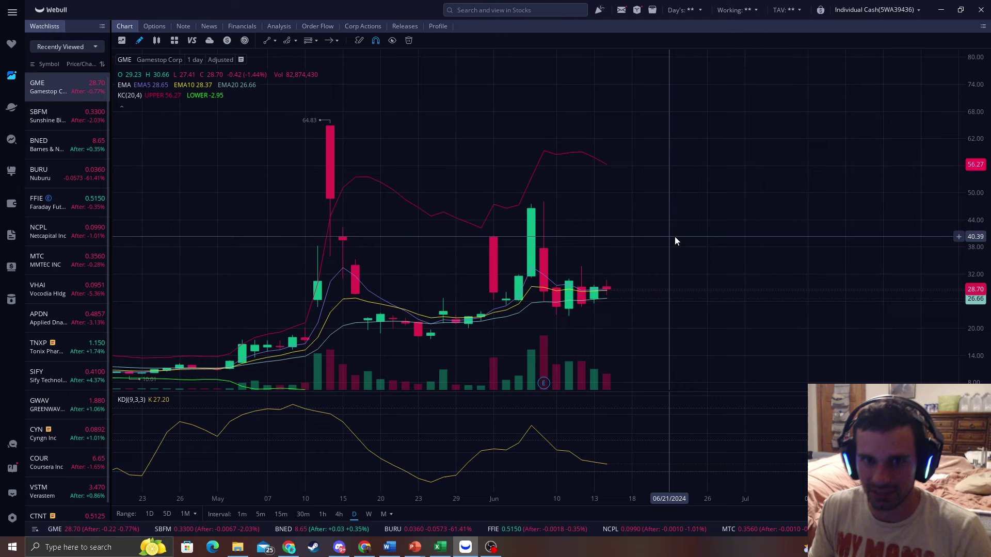
pyautogui.moveTo(640, 236); pyautogui.dragTo(670, 190)
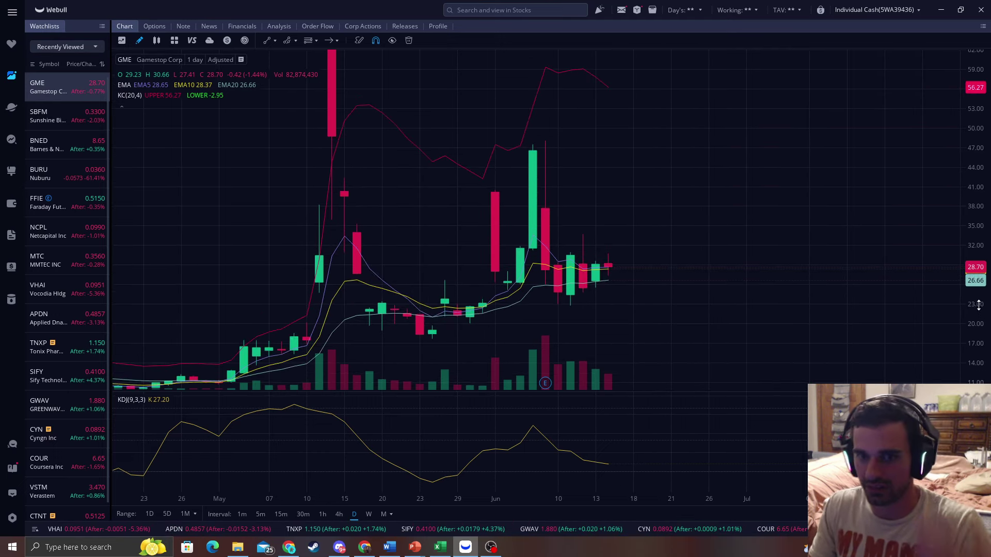
pyautogui.scroll(-2, 773, 198)
pyautogui.scroll(1, 679, 220)
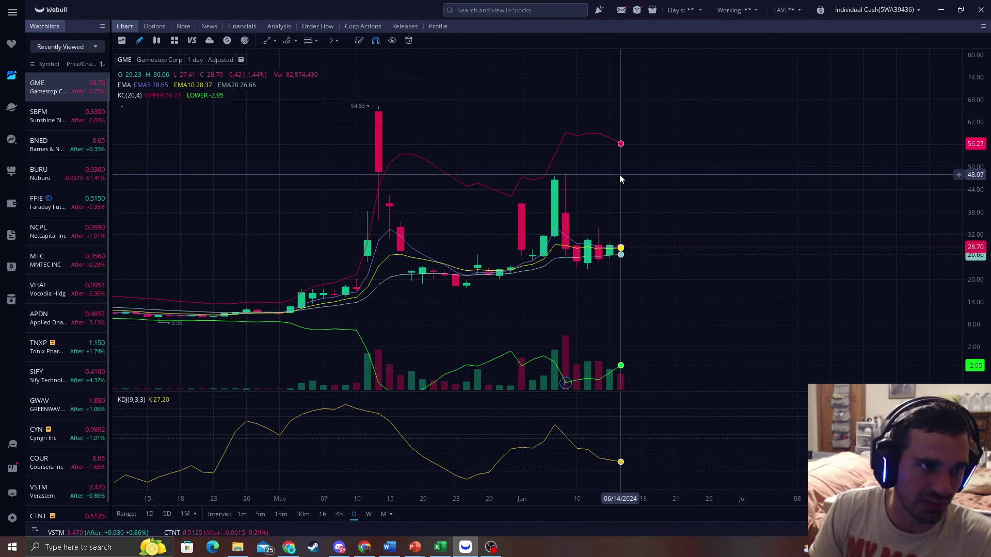
pyautogui.moveTo(971, 303); pyautogui.dragTo(728, 152)
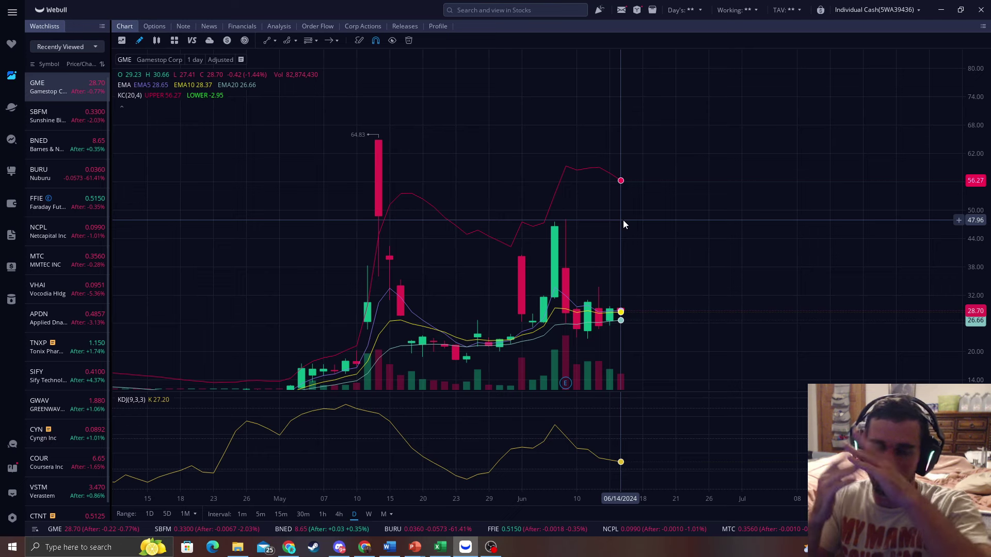
pyautogui.scroll(3, 652, 223)
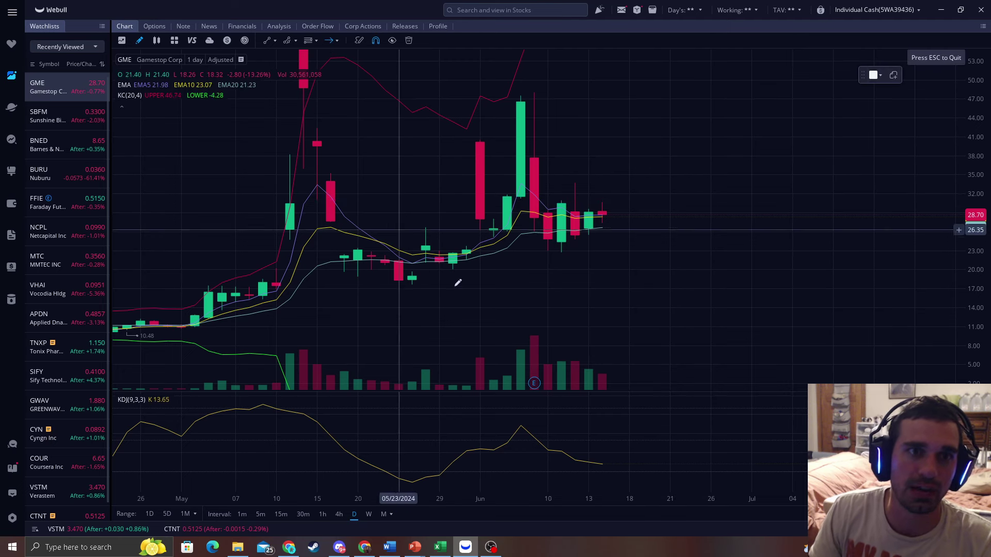
pyautogui.moveTo(523, 220); pyautogui.dragTo(572, 270)
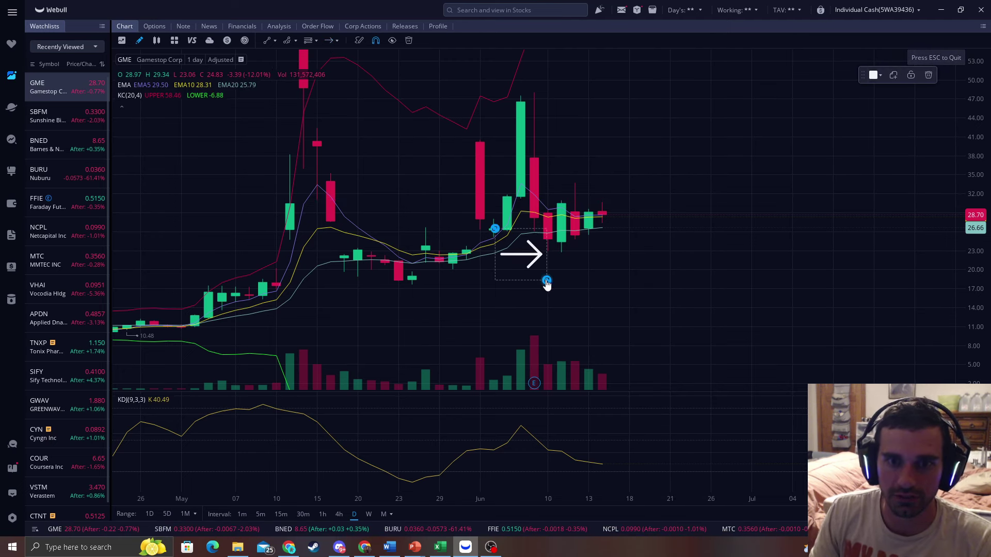
pyautogui.moveTo(566, 276); pyautogui.dragTo(600, 266)
pyautogui.press('Escape')
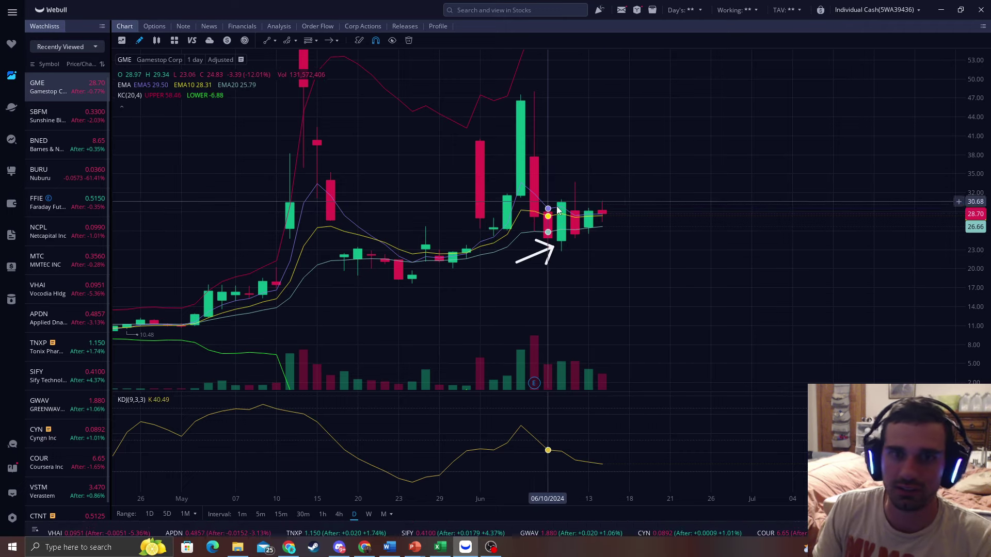
pyautogui.moveTo(658, 197); pyautogui.dragTo(661, 237)
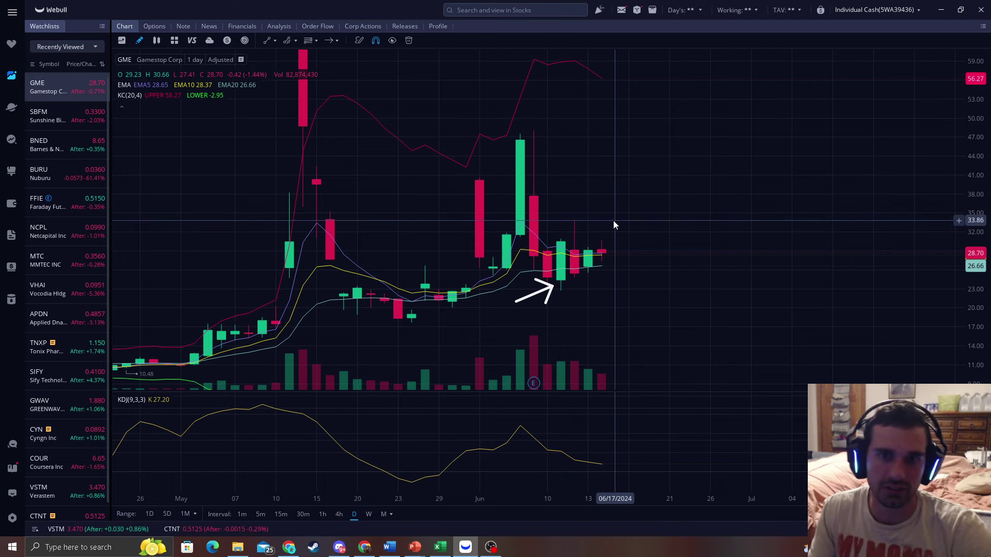
pyautogui.click(548, 290)
pyautogui.click(928, 75)
pyautogui.scroll(-1, 626, 220)
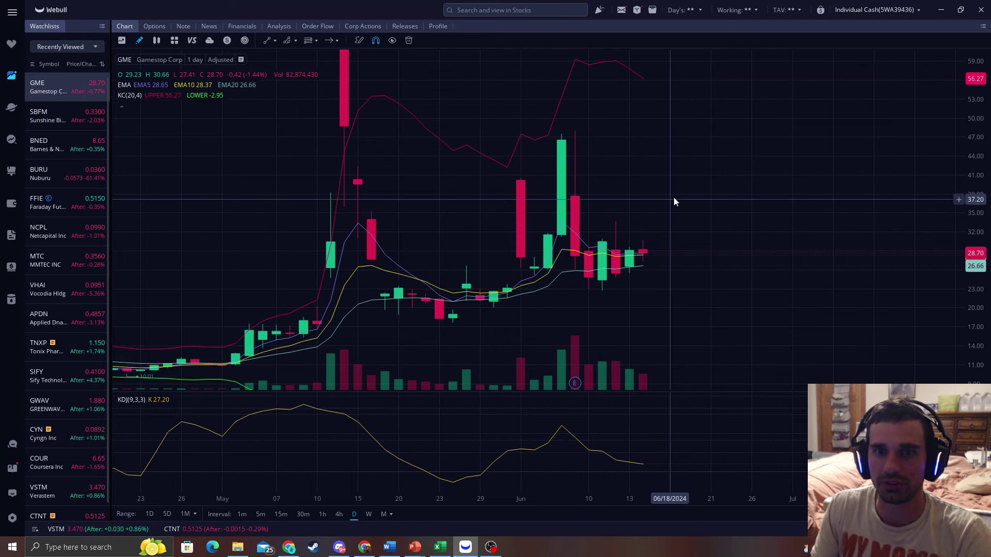
pyautogui.scroll(-1, 674, 197)
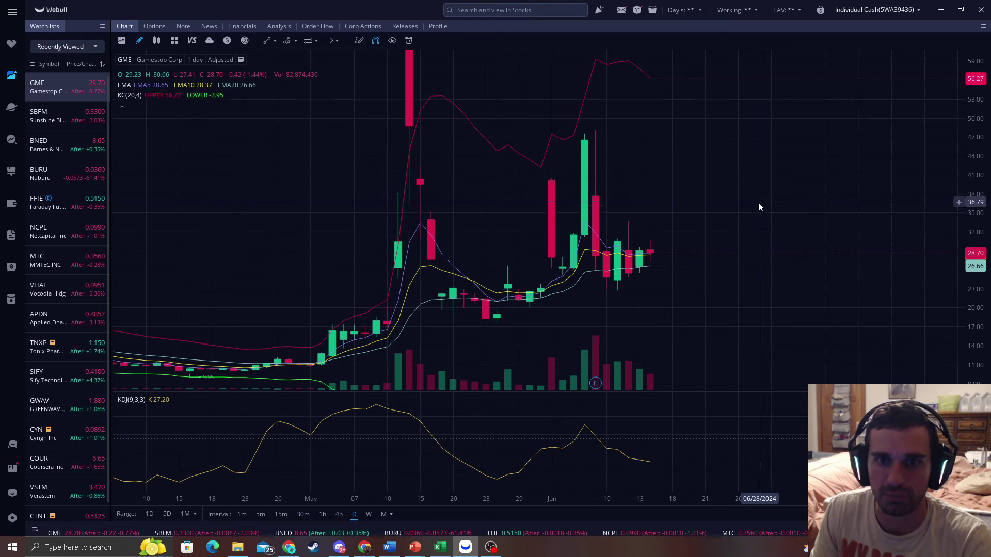
pyautogui.hscroll(2, 758, 202)
pyautogui.moveTo(969, 186); pyautogui.dragTo(970, 213)
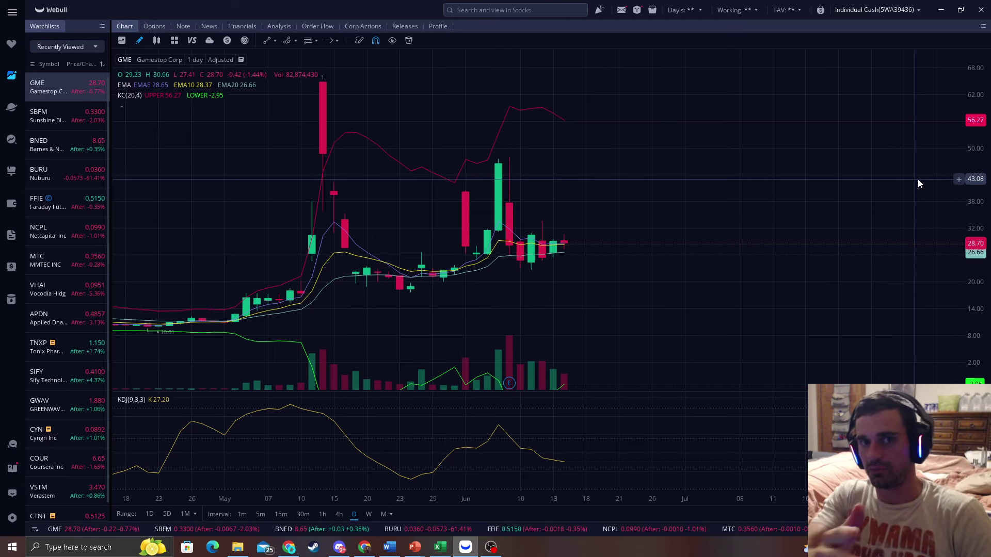
pyautogui.click(328, 40)
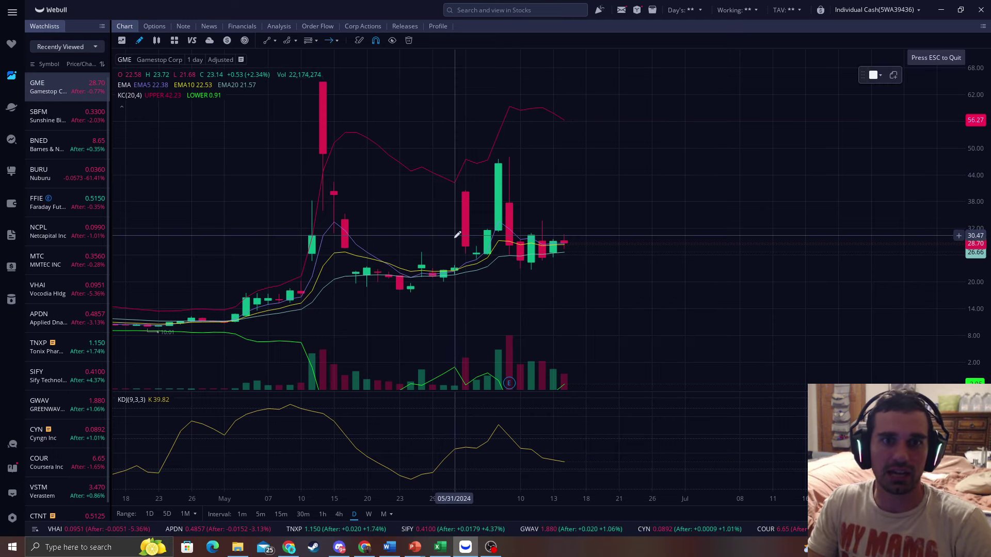
pyautogui.click(459, 235)
pyautogui.moveTo(454, 228)
pyautogui.mouseDown()
pyautogui.moveTo(484, 217)
pyautogui.moveTo(566, 223)
pyautogui.moveTo(556, 203)
pyautogui.mouseUp()
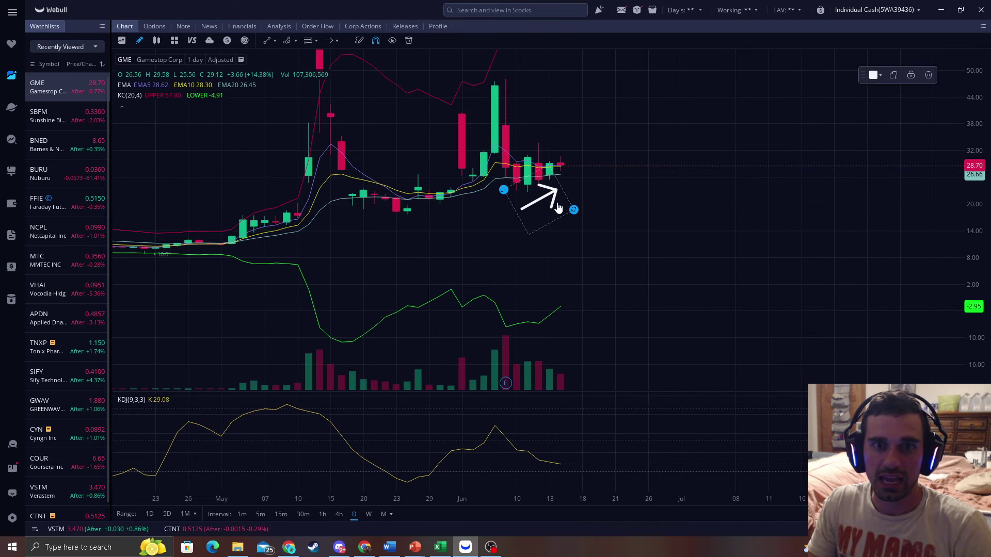
pyautogui.click(925, 75)
pyautogui.moveTo(754, 126); pyautogui.dragTo(746, 178)
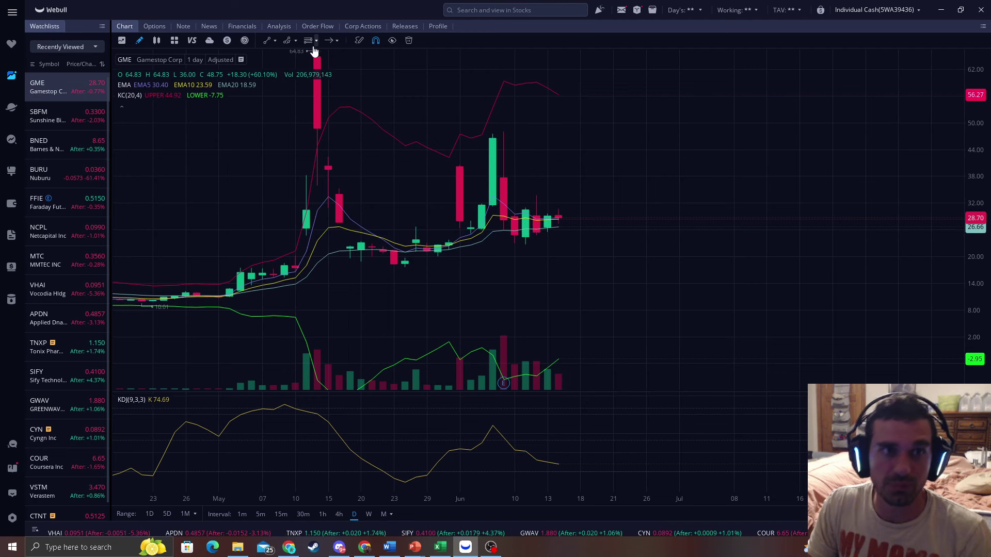
pyautogui.click(328, 41)
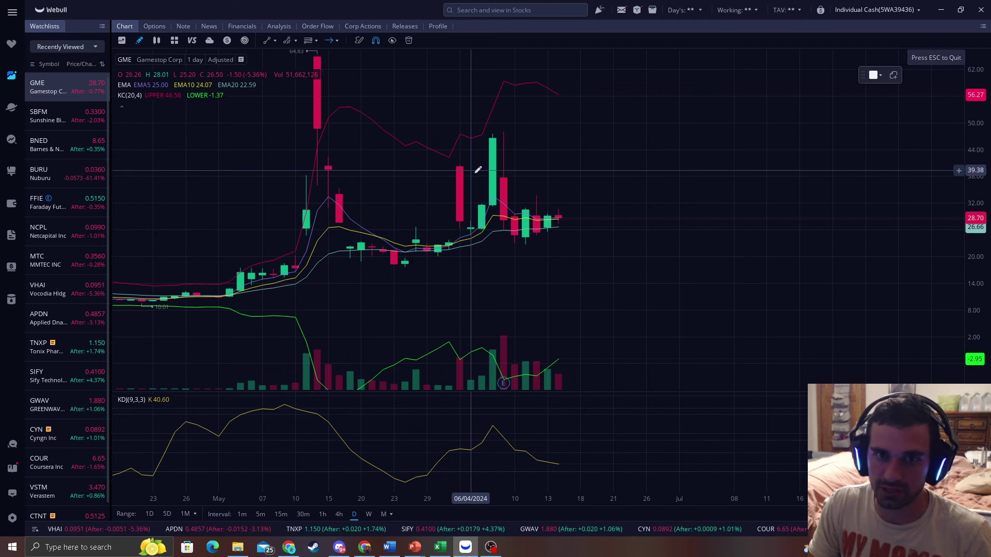
pyautogui.moveTo(523, 202); pyautogui.dragTo(573, 253)
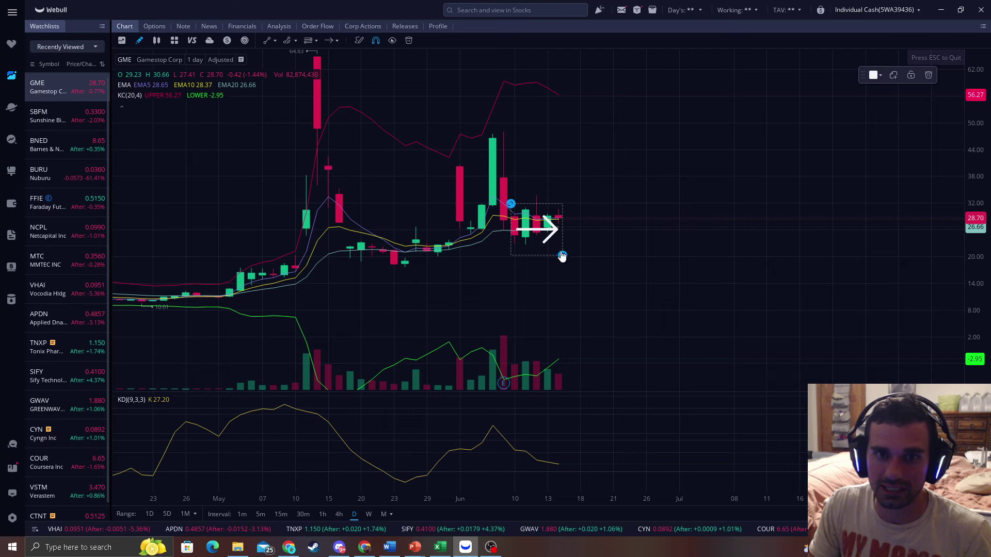
pyautogui.press('Escape')
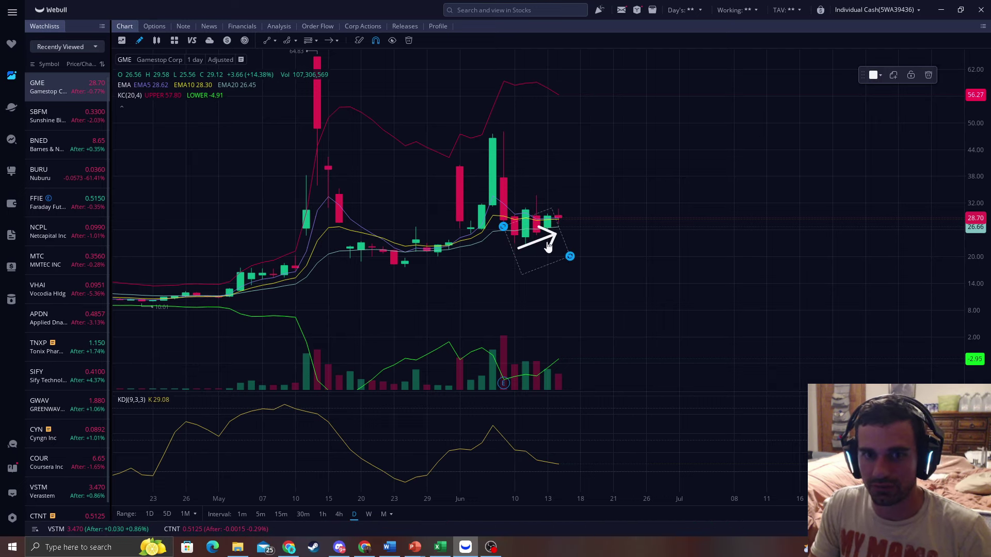
pyautogui.scroll(3, 619, 264)
pyautogui.moveTo(975, 325); pyautogui.dragTo(972, 248)
pyautogui.click(535, 244)
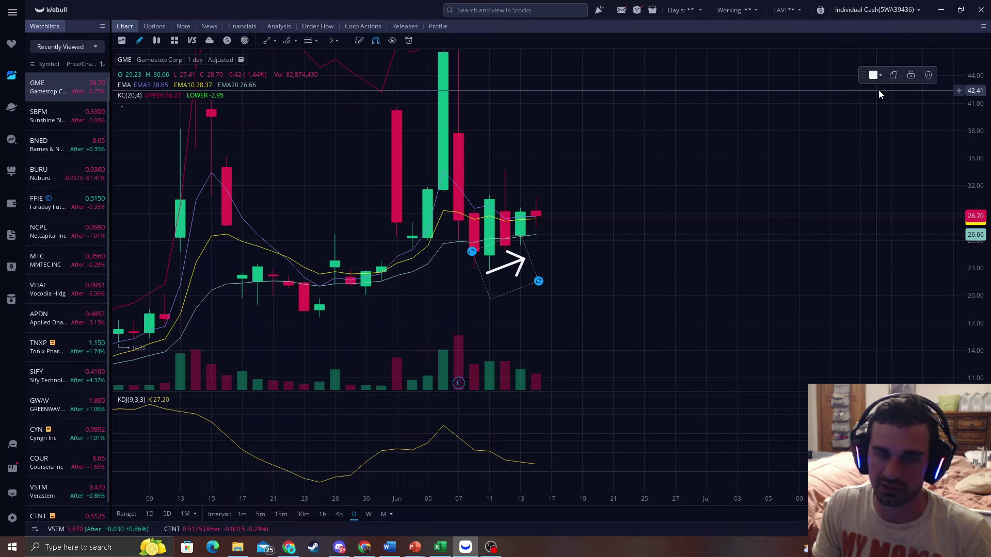
pyautogui.click(928, 76)
pyautogui.moveTo(753, 199); pyautogui.dragTo(819, 198)
pyautogui.moveTo(967, 128); pyautogui.dragTo(968, 178)
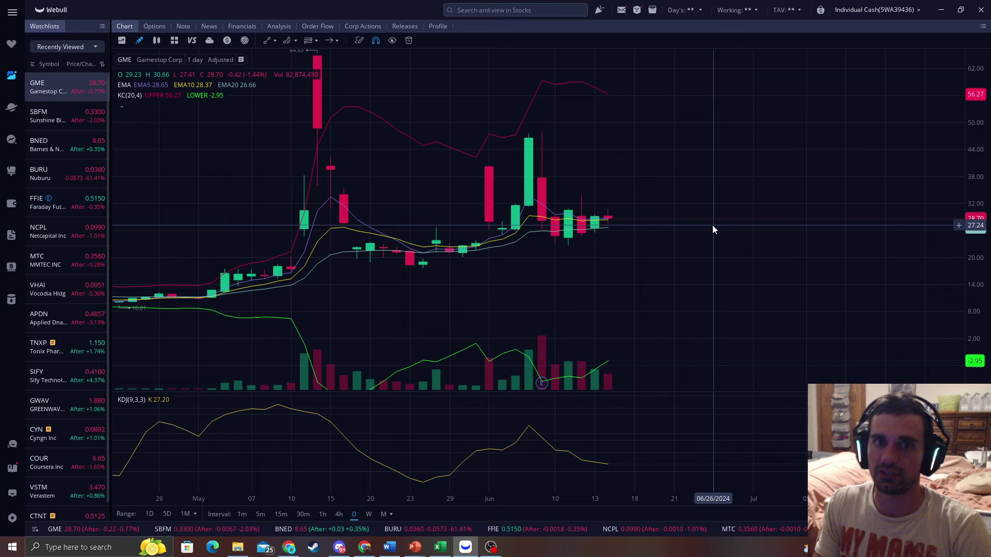
pyautogui.scroll(-2, 712, 228)
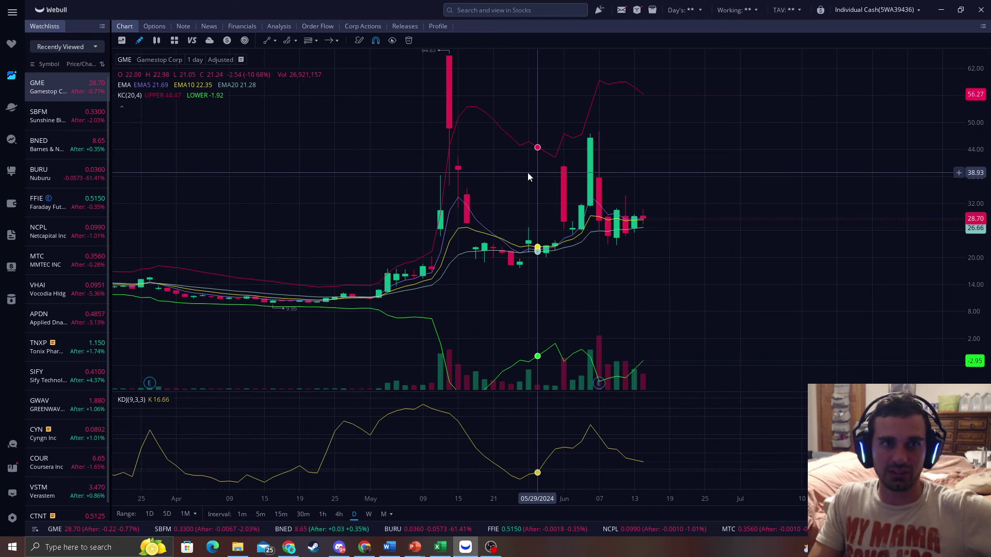
pyautogui.moveTo(527, 173)
pyautogui.mouseDown()
pyautogui.moveTo(735, 182)
pyautogui.moveTo(650, 226)
pyautogui.mouseUp()
pyautogui.scroll(2, 650, 227)
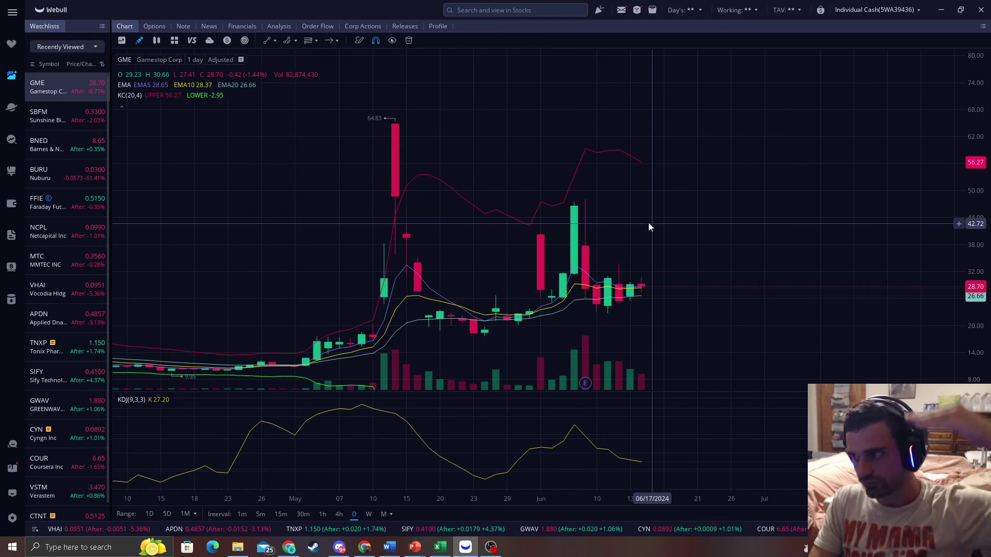
pyautogui.click(329, 40)
pyautogui.click(388, 154)
pyautogui.moveTo(488, 312); pyautogui.dragTo(437, 194)
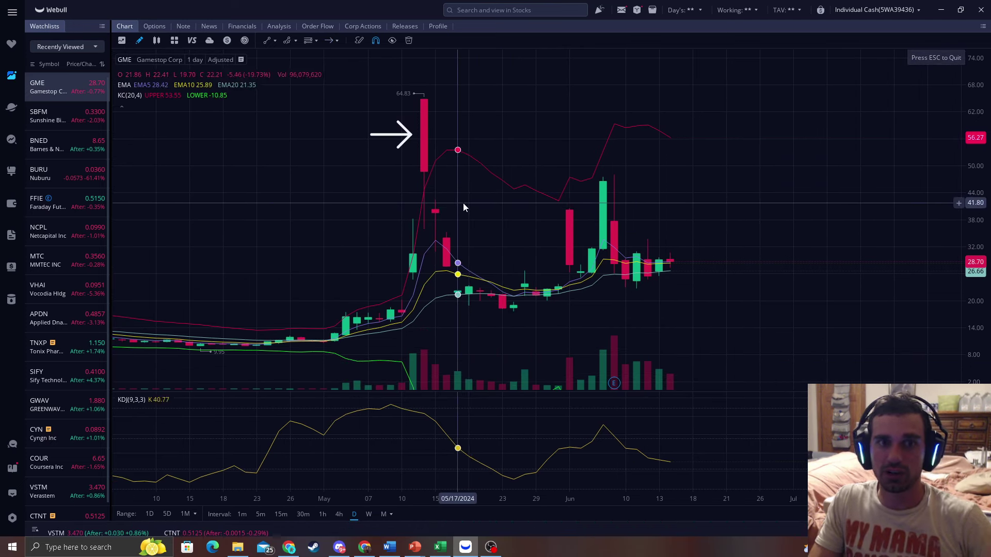
pyautogui.click(431, 135)
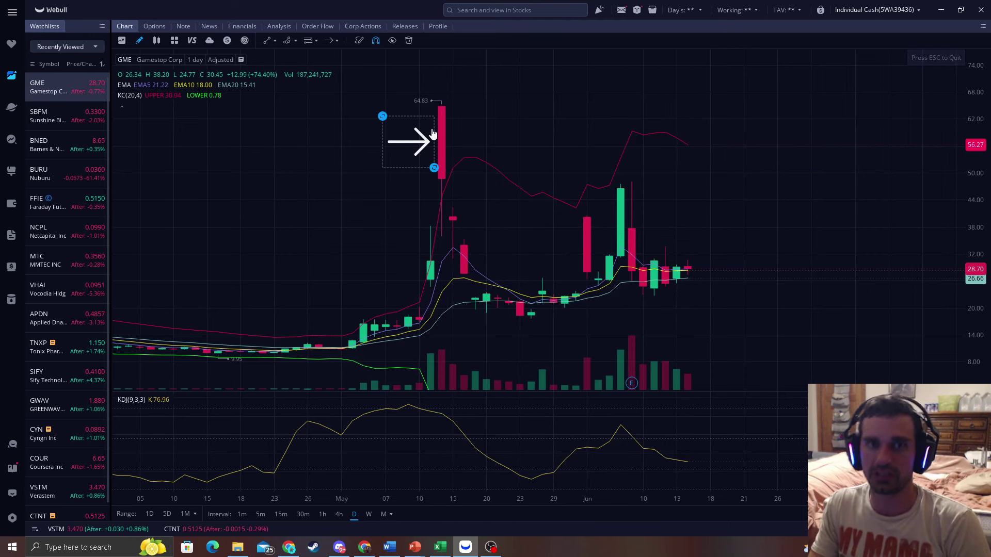
pyautogui.moveTo(402, 140); pyautogui.dragTo(421, 102)
pyautogui.moveTo(499, 263)
pyautogui.mouseDown()
pyautogui.moveTo(520, 308)
pyautogui.moveTo(532, 310)
pyautogui.mouseUp()
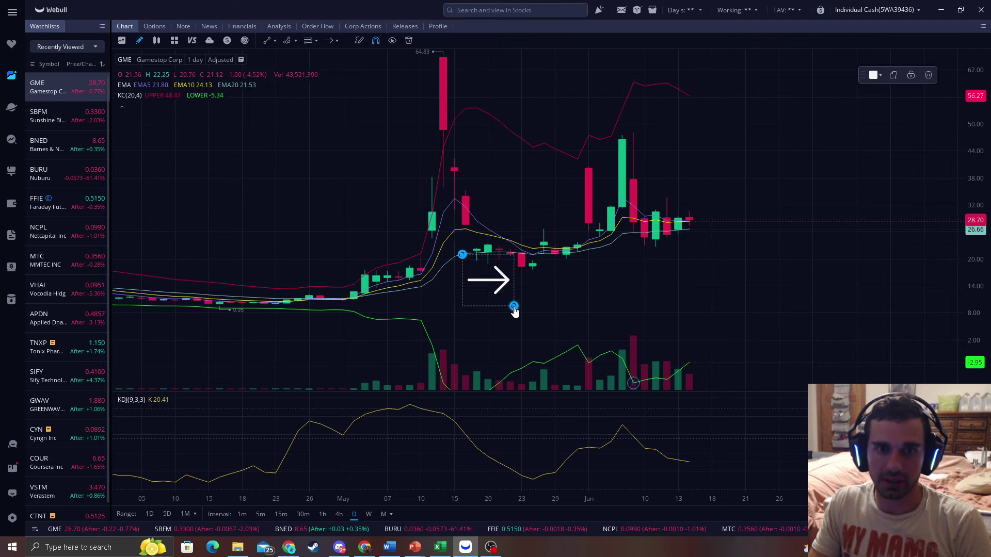
pyautogui.scroll(-2, 537, 291)
pyautogui.scroll(-2, 577, 248)
pyautogui.scroll(-2, 456, 235)
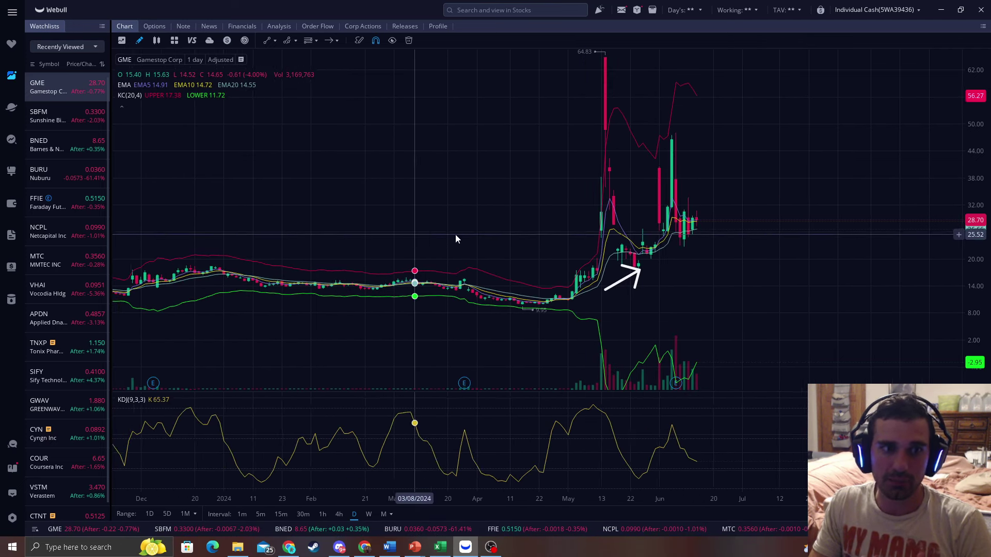
pyautogui.scroll(-2, 732, 279)
pyautogui.scroll(2, 635, 309)
pyautogui.scroll(2, 635, 309)
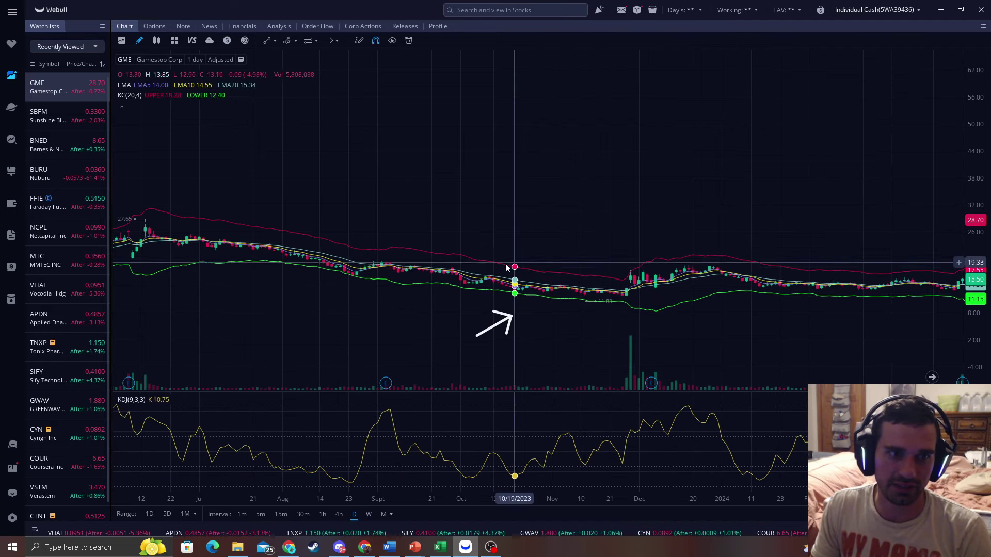
pyautogui.scroll(2, 764, 218)
pyautogui.scroll(-2, 696, 300)
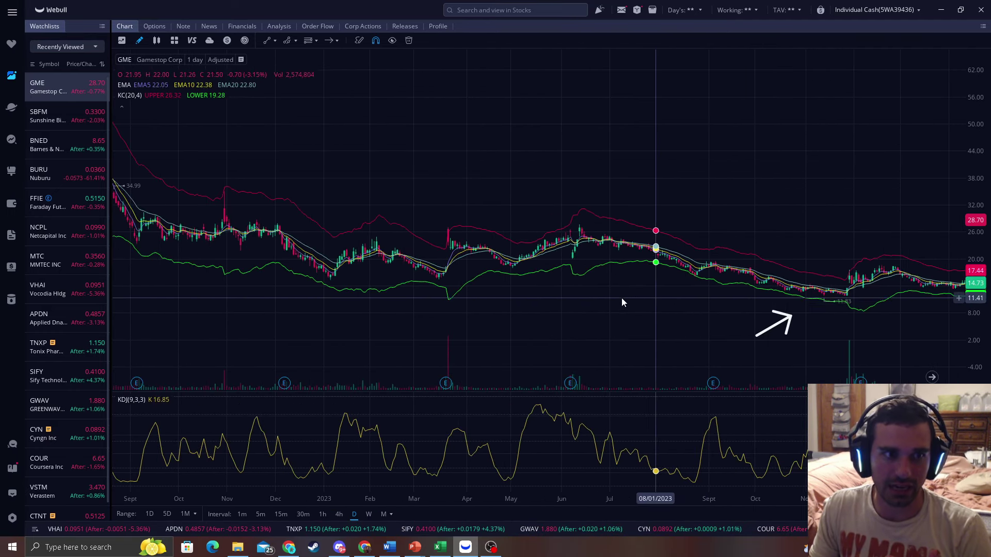
pyautogui.scroll(-2, 480, 275)
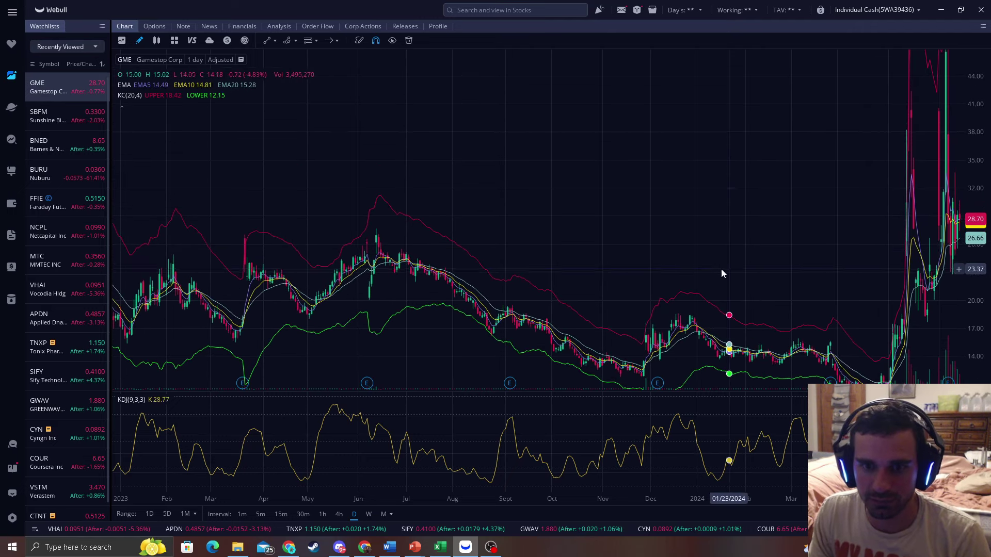
pyautogui.moveTo(590, 252); pyautogui.dragTo(854, 271)
pyautogui.moveTo(789, 288); pyautogui.dragTo(682, 211)
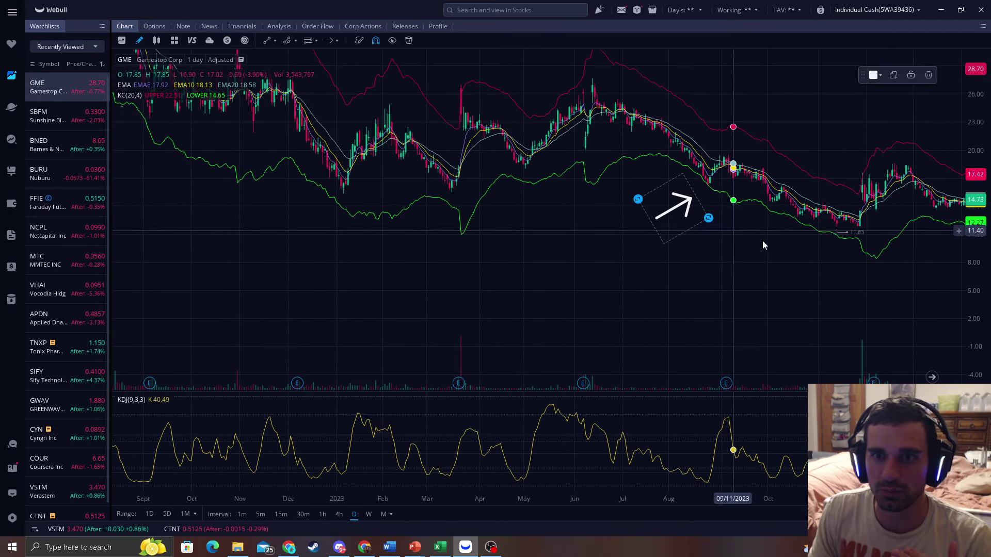
pyautogui.moveTo(763, 241)
pyautogui.mouseDown()
pyautogui.moveTo(689, 308)
pyautogui.moveTo(601, 197)
pyautogui.mouseUp()
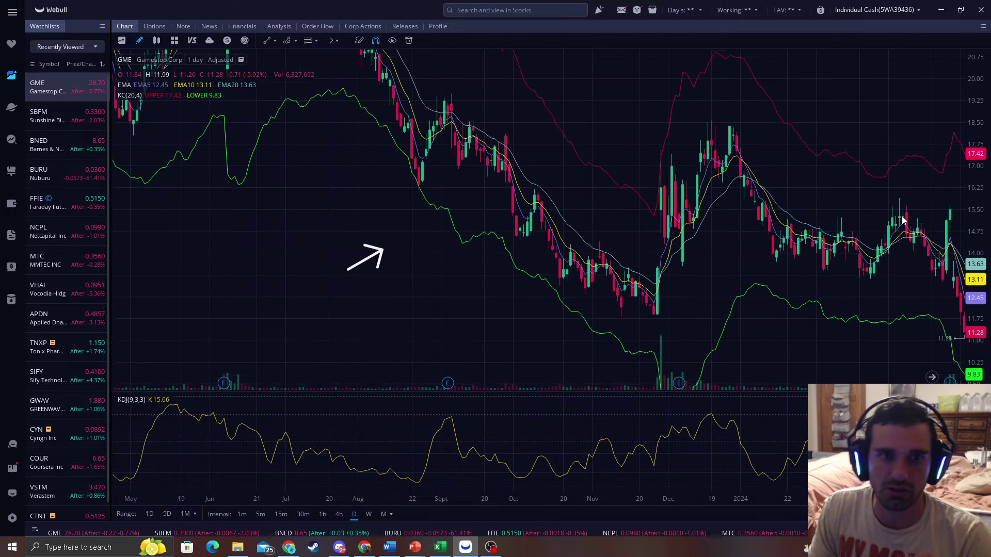
pyautogui.moveTo(600, 198)
pyautogui.mouseDown()
pyautogui.moveTo(330, 326)
pyautogui.moveTo(379, 321)
pyautogui.mouseUp()
pyautogui.scroll(2, 411, 256)
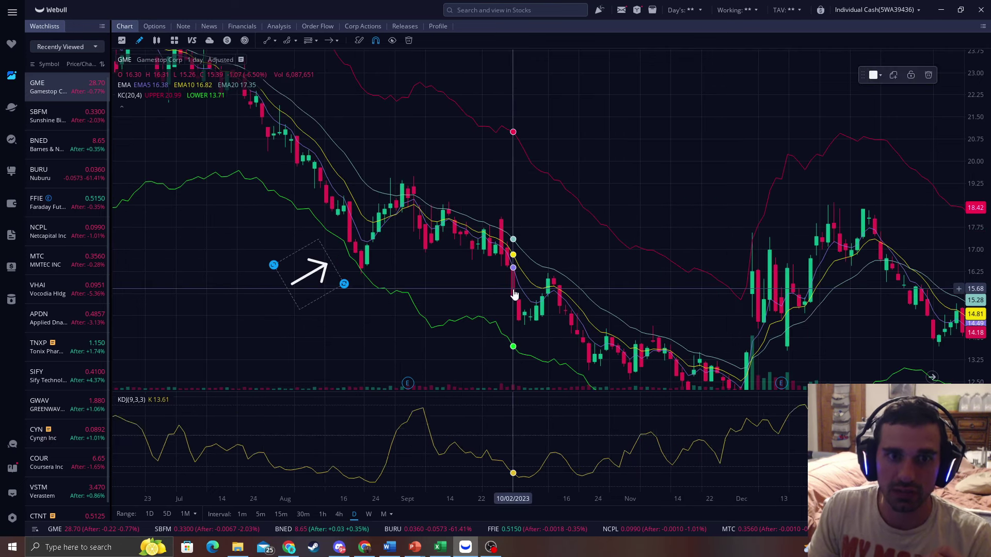
pyautogui.scroll(2, 411, 256)
pyautogui.scroll(2, 403, 232)
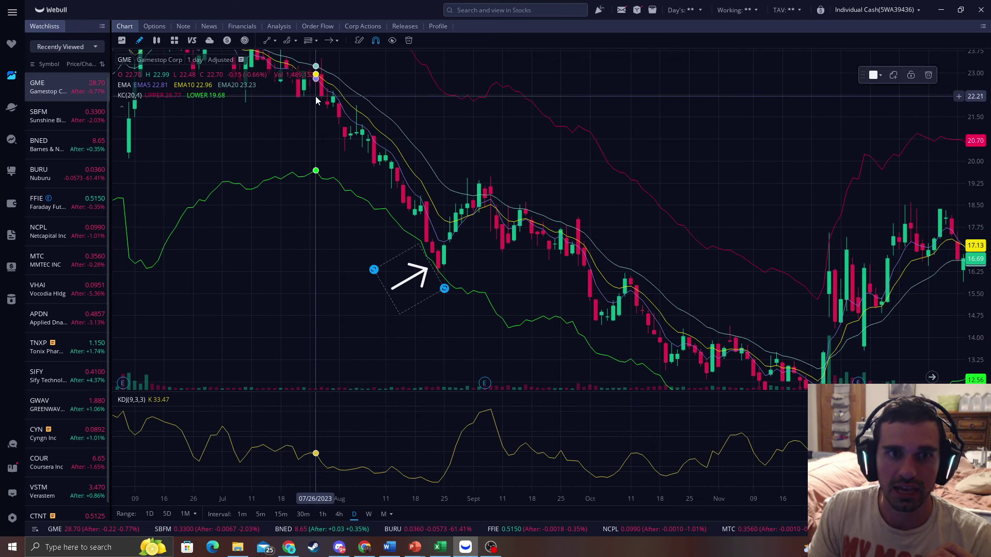
pyautogui.moveTo(414, 278); pyautogui.dragTo(448, 230)
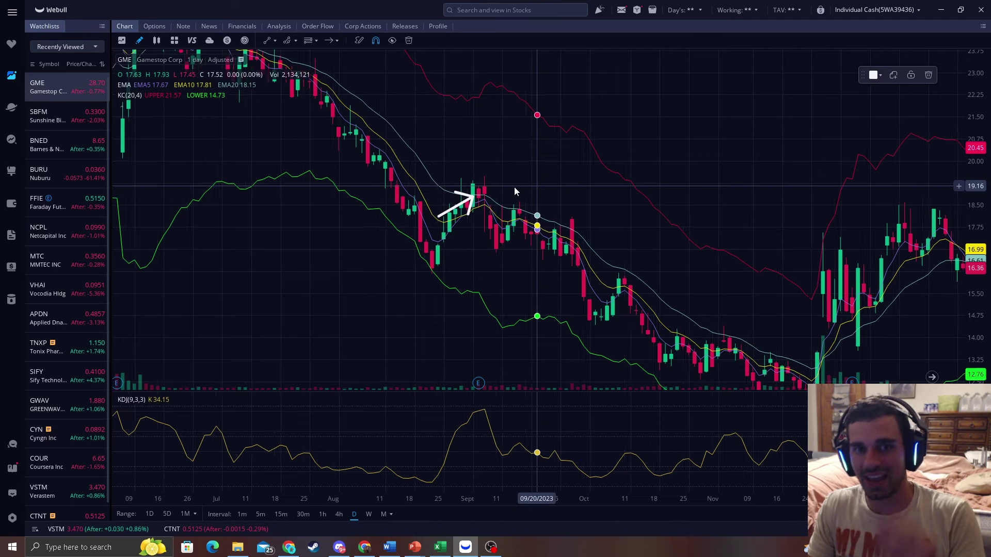
pyautogui.moveTo(514, 186); pyautogui.dragTo(480, 191)
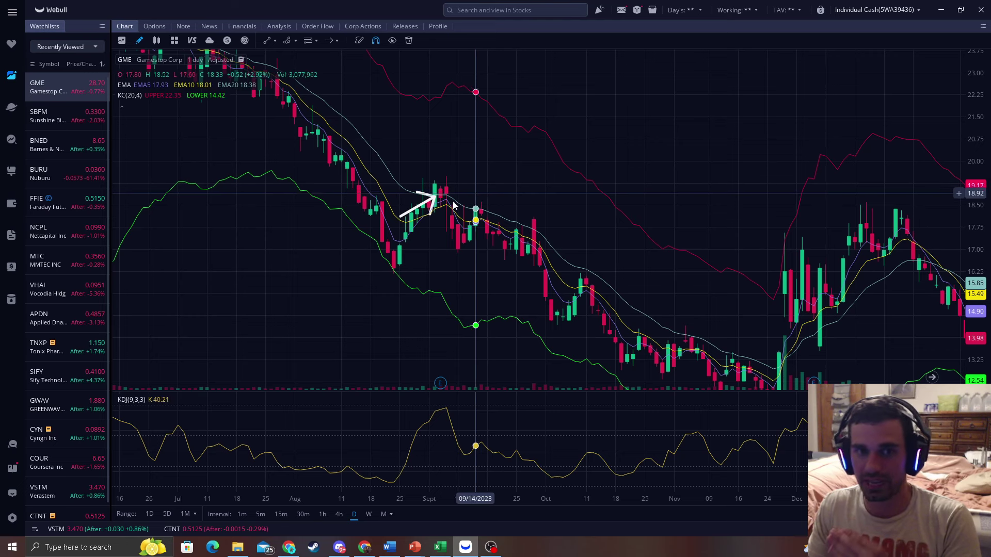
pyautogui.click(425, 206)
pyautogui.moveTo(441, 217); pyautogui.dragTo(584, 344)
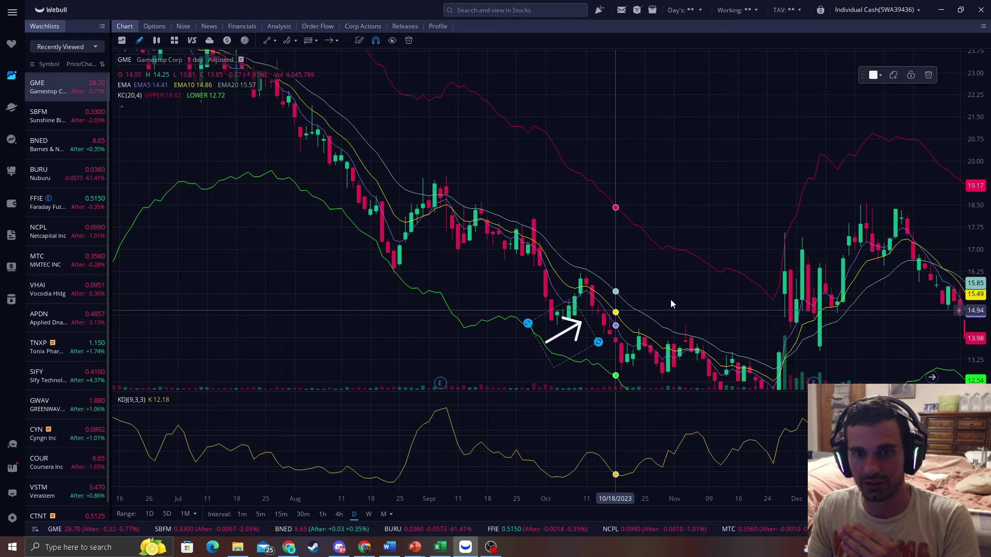
pyautogui.moveTo(671, 300); pyautogui.dragTo(413, 314)
pyautogui.click(931, 78)
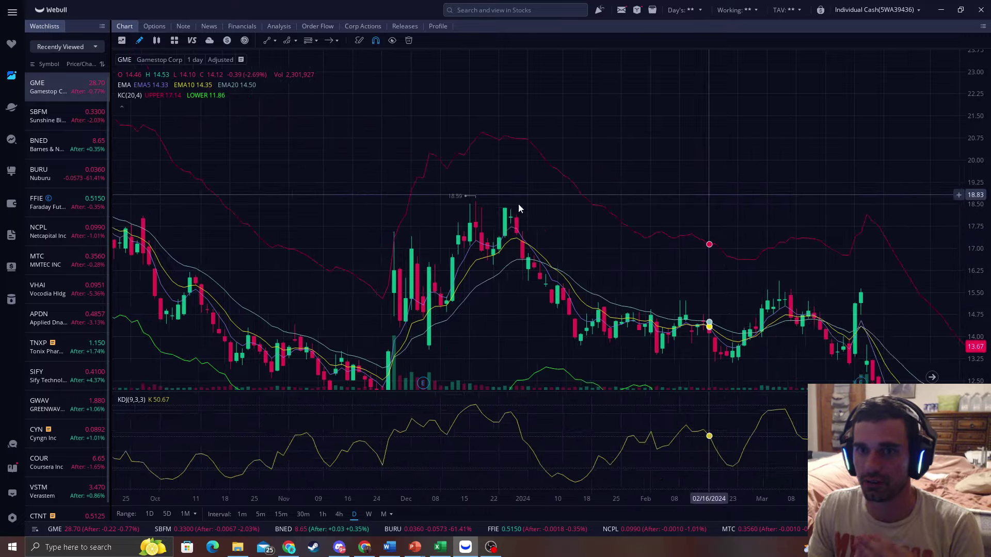
pyautogui.scroll(-10, 712, 199)
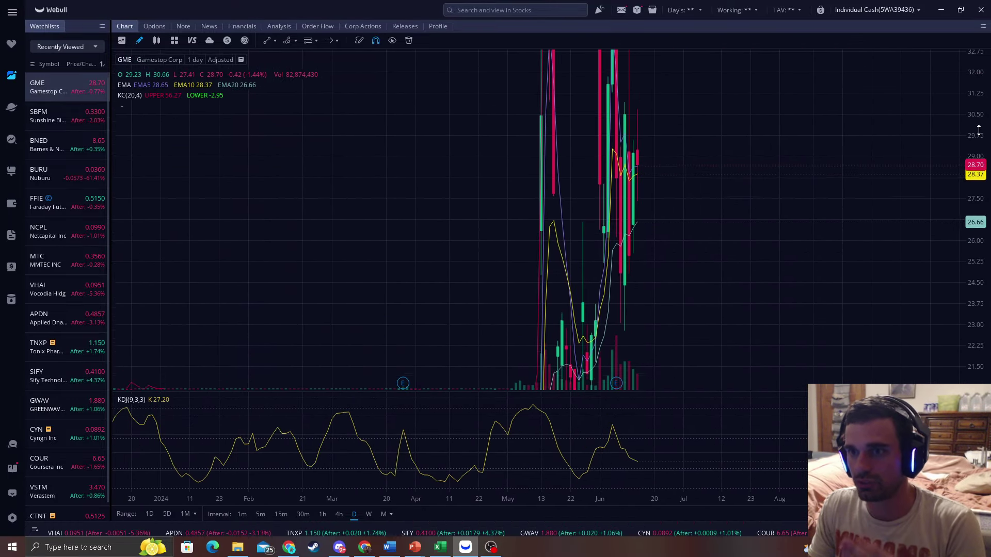
pyautogui.scroll(2, 649, 251)
pyautogui.scroll(4, 643, 271)
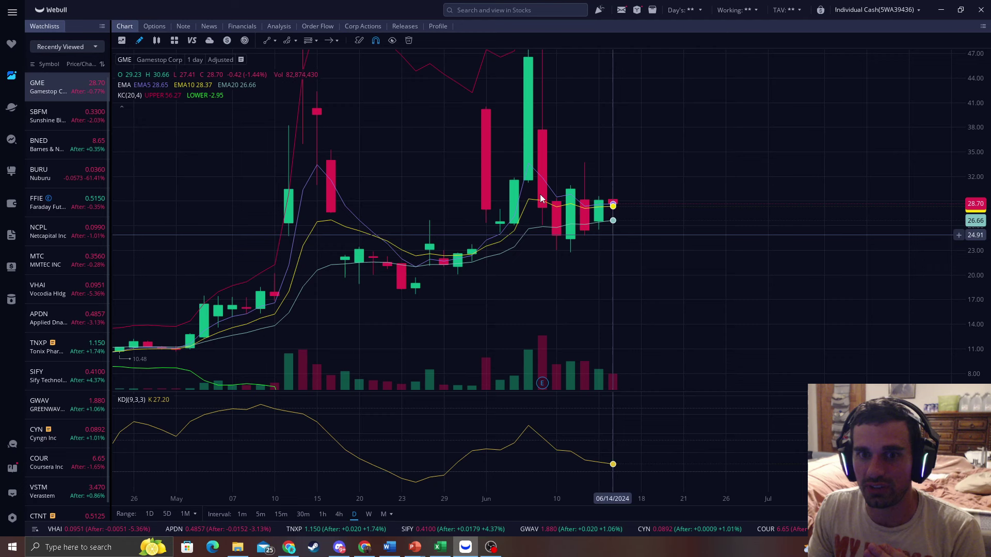
pyautogui.click(328, 43)
pyautogui.moveTo(558, 220)
pyautogui.mouseDown()
pyautogui.moveTo(611, 273)
pyautogui.moveTo(621, 243)
pyautogui.mouseUp()
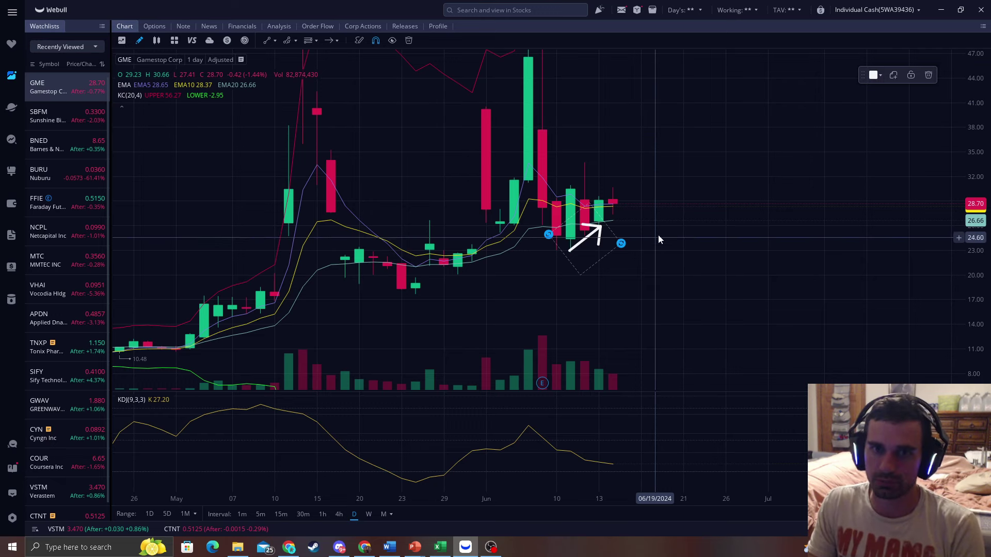
pyautogui.click(935, 81)
pyautogui.scroll(-2, 746, 199)
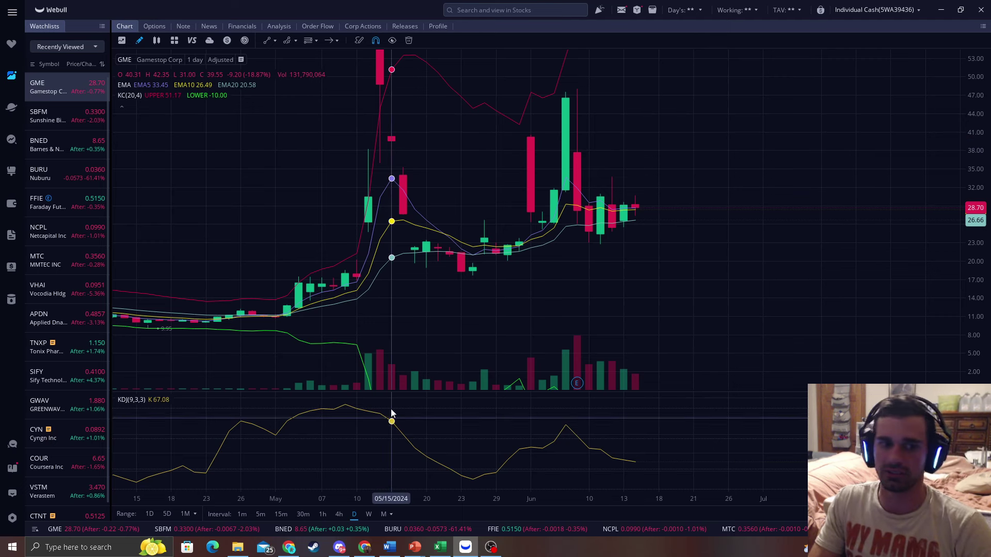
pyautogui.click(341, 548)
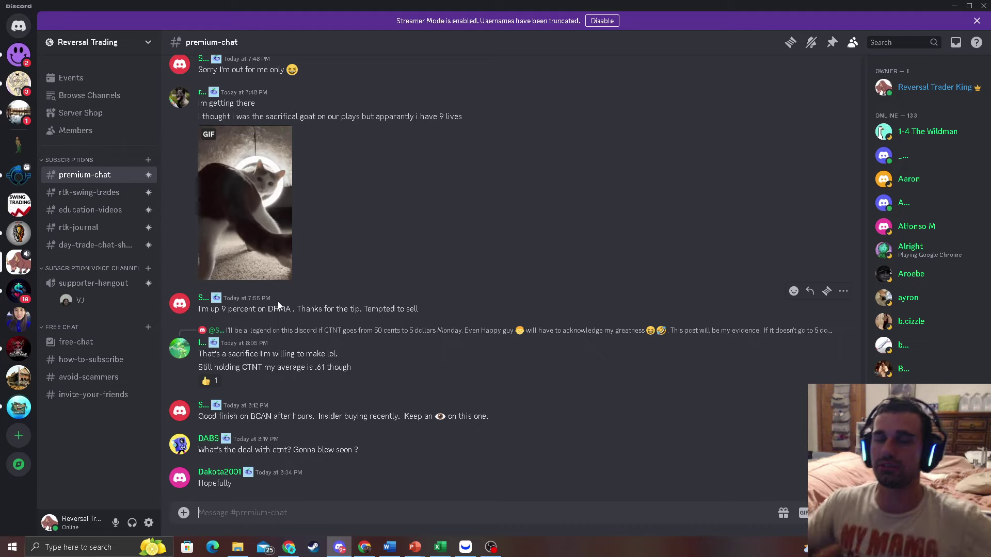
pyautogui.moveTo(85, 342)
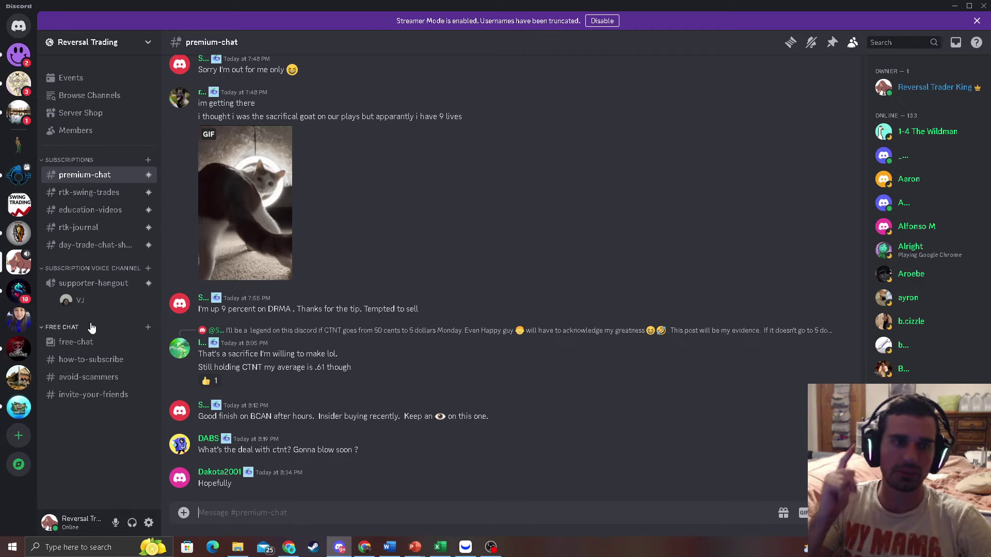
pyautogui.click(86, 346)
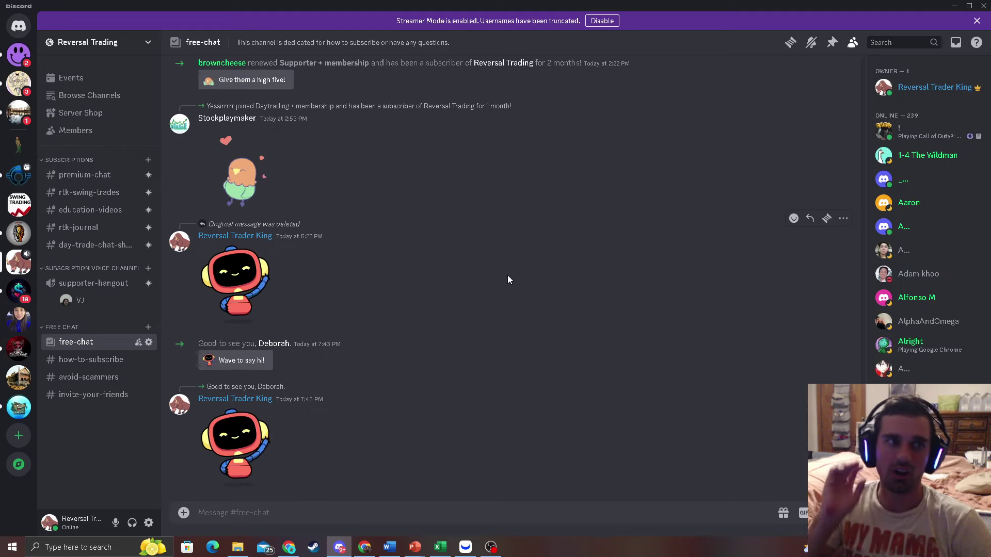
pyautogui.click(85, 114)
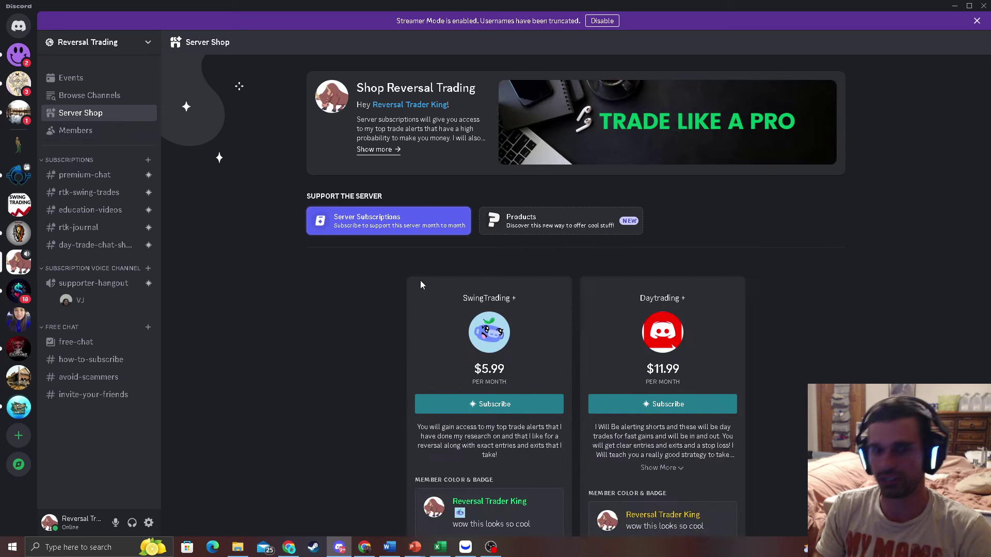
pyautogui.scroll(-3, 421, 285)
pyautogui.scroll(2, 755, 285)
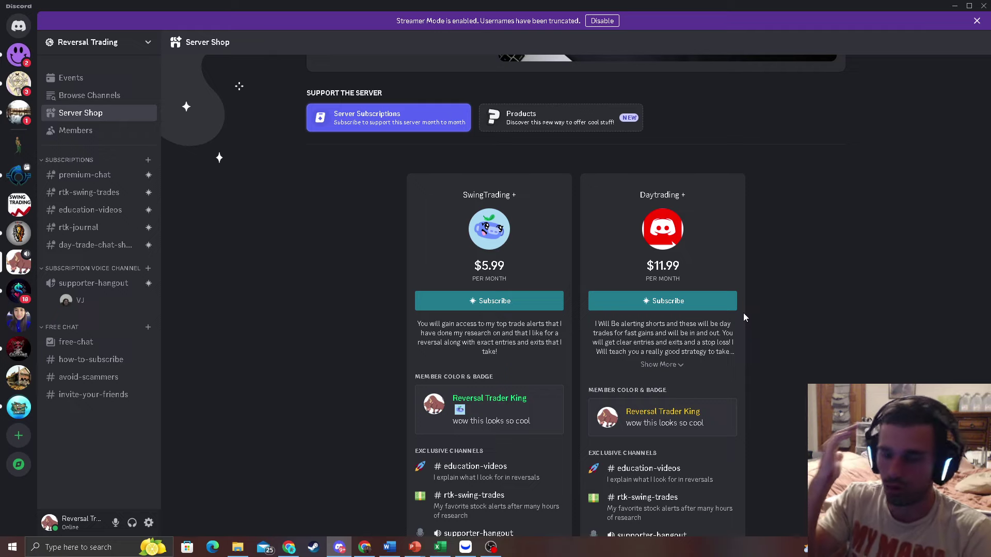
pyautogui.scroll(-3, 743, 316)
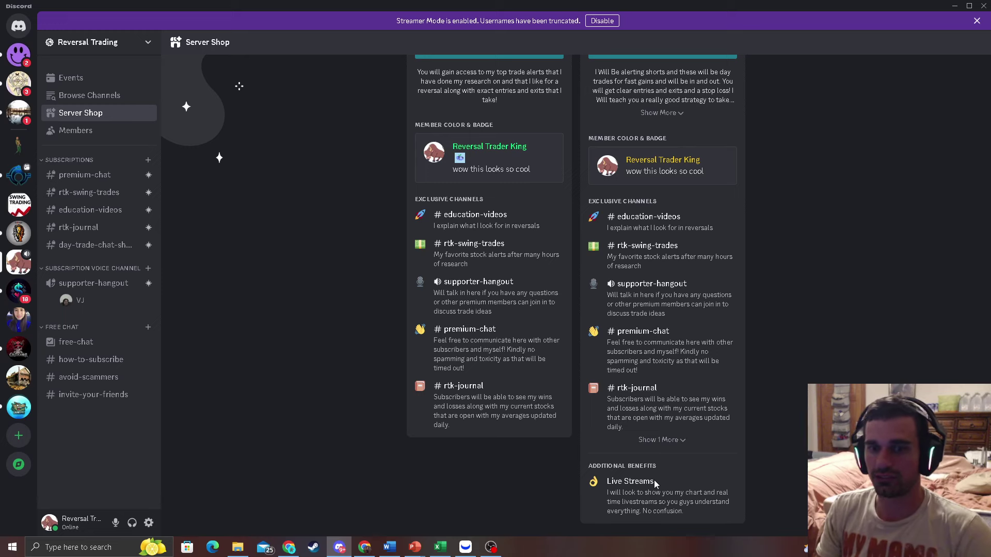
pyautogui.scroll(5, 682, 403)
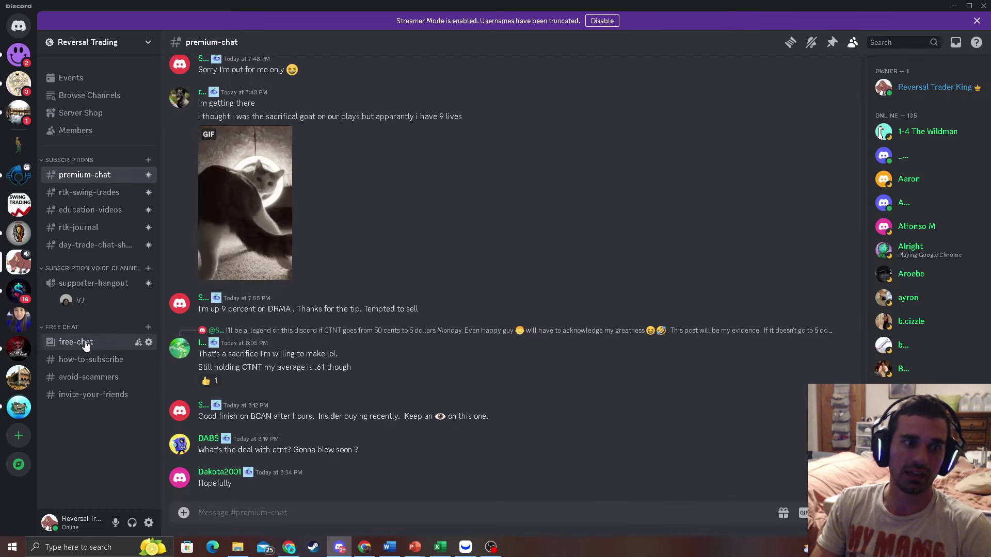
pyautogui.click(85, 345)
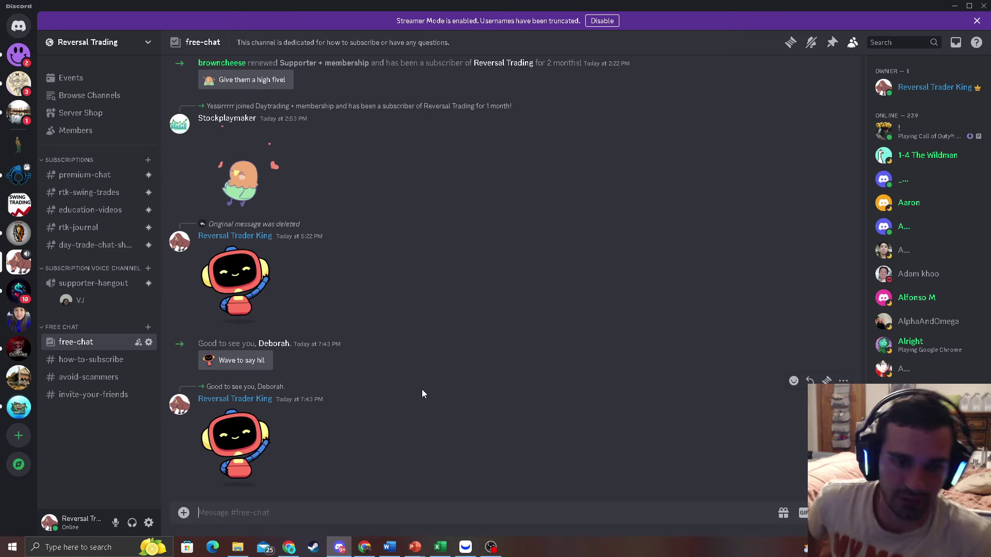
# Switch the GME chart to 1-minute candles and pan to center on the 27.41 morning low.
pyautogui.click(465, 548)
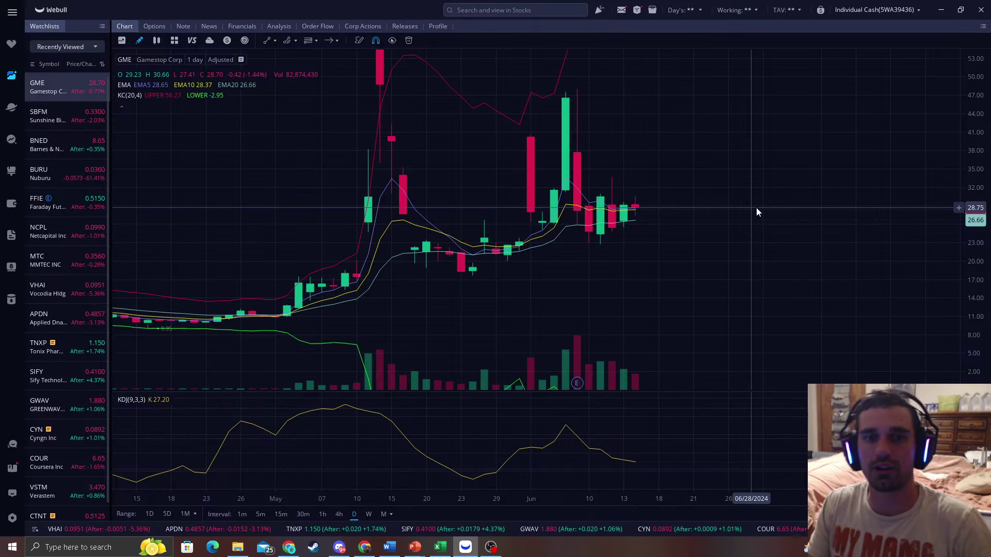
pyautogui.click(242, 514)
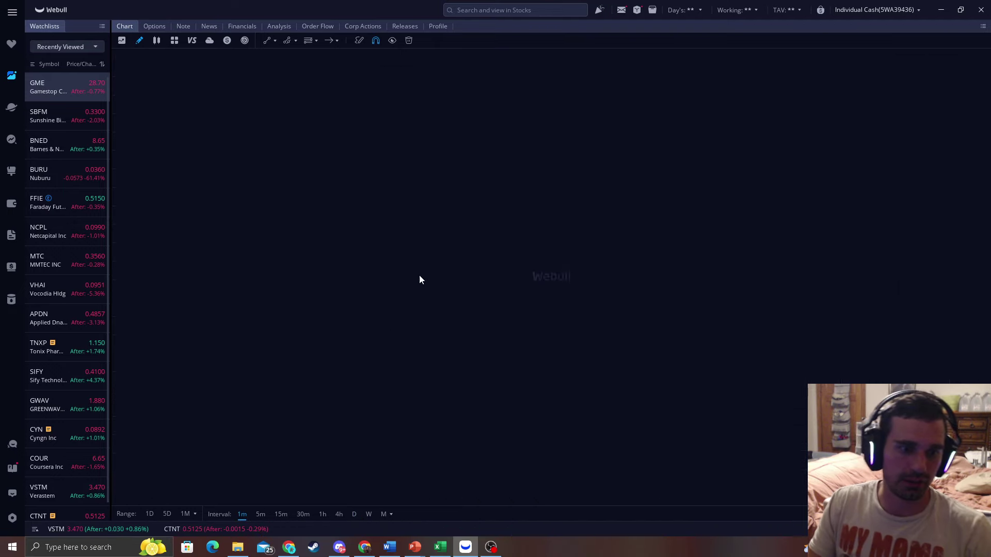
pyautogui.moveTo(433, 259); pyautogui.dragTo(863, 277)
pyautogui.scroll(-2, 863, 277)
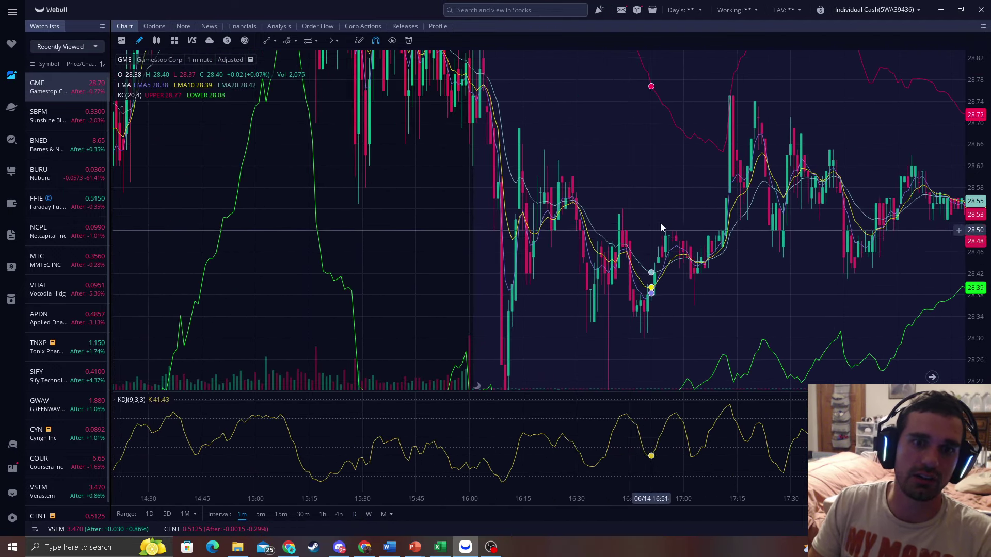
pyautogui.moveTo(973, 99); pyautogui.dragTo(972, 246)
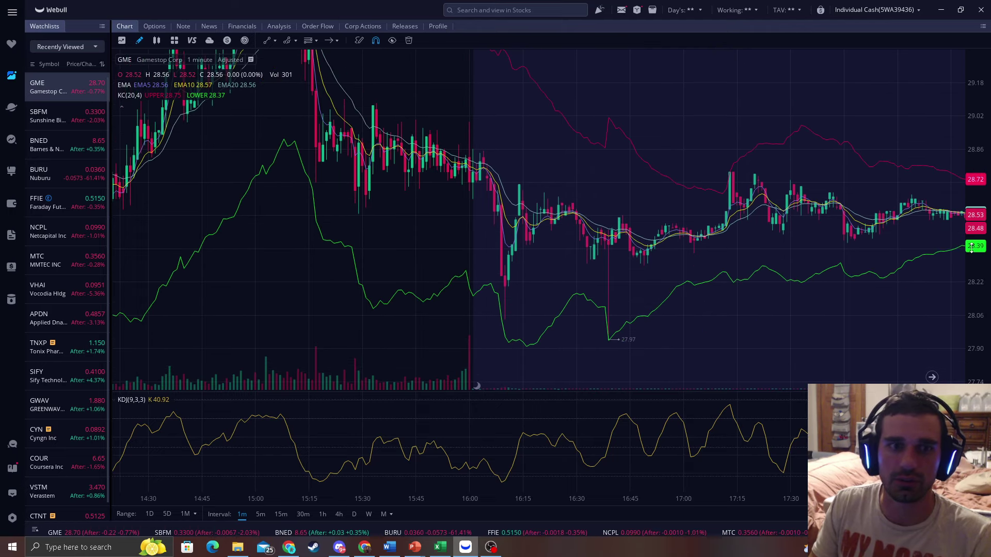
pyautogui.moveTo(422, 287); pyautogui.dragTo(847, 289)
pyautogui.scroll(-2, 846, 288)
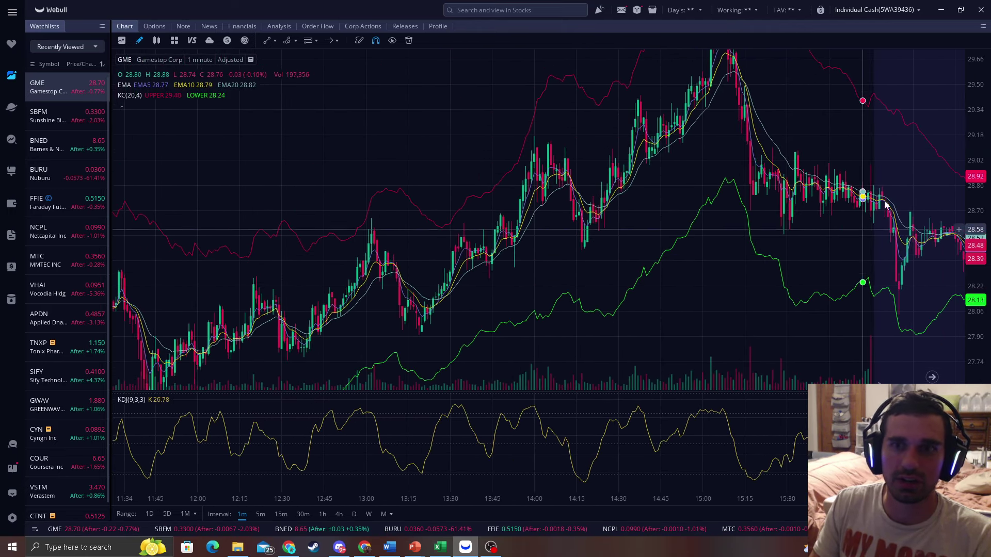
pyautogui.moveTo(815, 313)
pyautogui.mouseDown()
pyautogui.moveTo(549, 321)
pyautogui.moveTo(706, 287)
pyautogui.mouseUp()
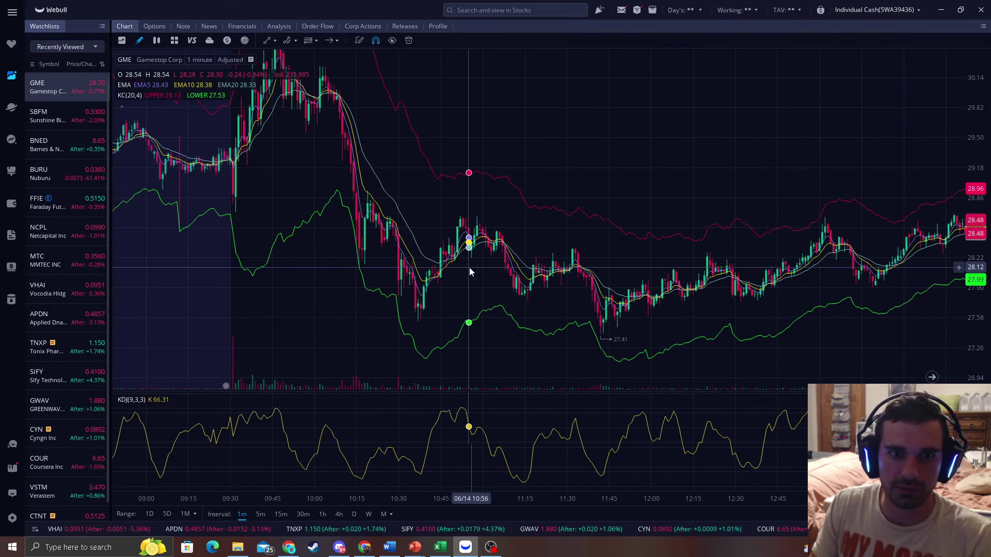
pyautogui.moveTo(469, 270)
pyautogui.mouseDown()
pyautogui.moveTo(699, 262)
pyautogui.moveTo(265, 271)
pyautogui.mouseUp()
pyautogui.scroll(-1, 354, 289)
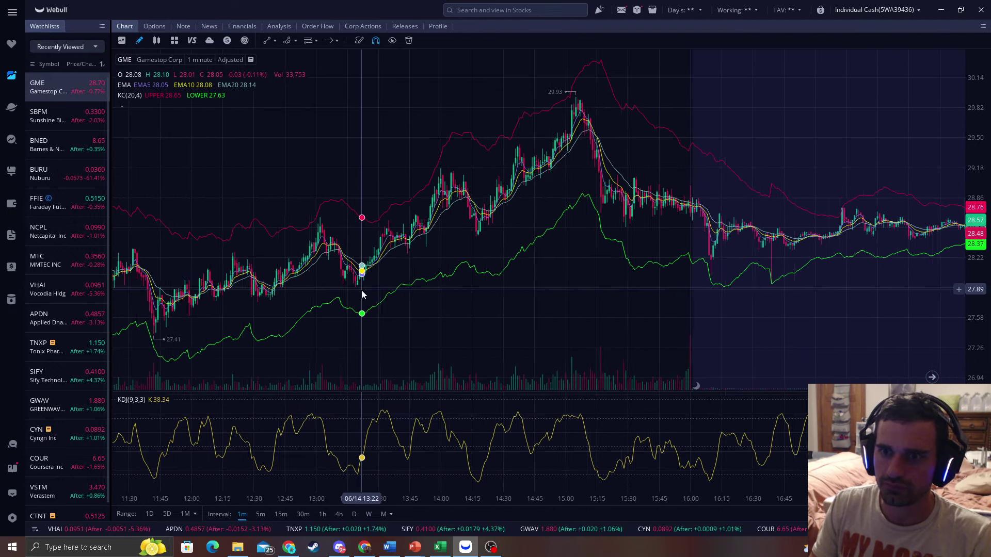
pyautogui.moveTo(362, 288); pyautogui.dragTo(582, 295)
pyautogui.scroll(3, 452, 327)
pyautogui.moveTo(452, 327)
pyautogui.mouseDown()
pyautogui.moveTo(534, 188)
pyautogui.moveTo(580, 284)
pyautogui.mouseUp()
# Place a white arrow on the lows near 10:15, delete it, then return to the latest time.
pyautogui.click(328, 41)
pyautogui.click(482, 273)
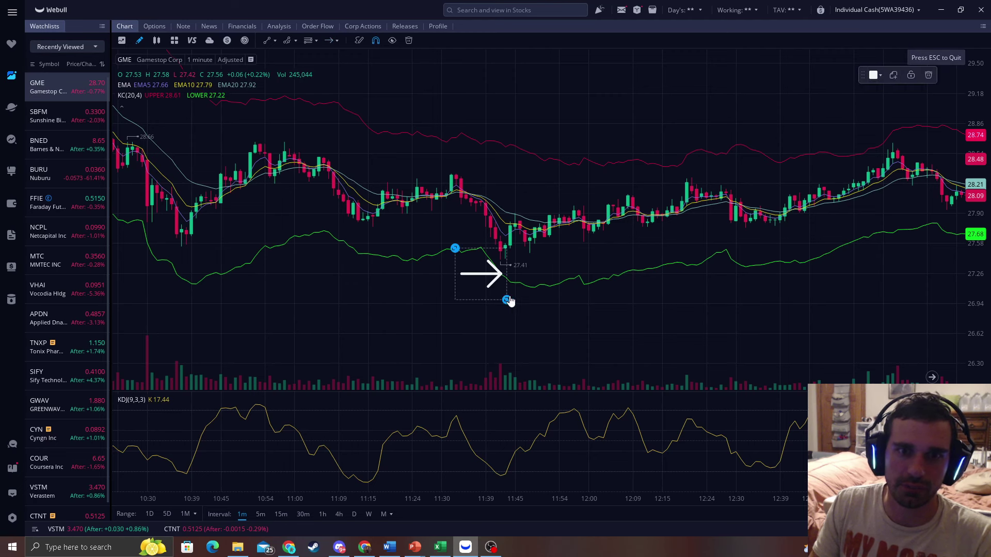
pyautogui.moveTo(493, 299); pyautogui.dragTo(511, 291)
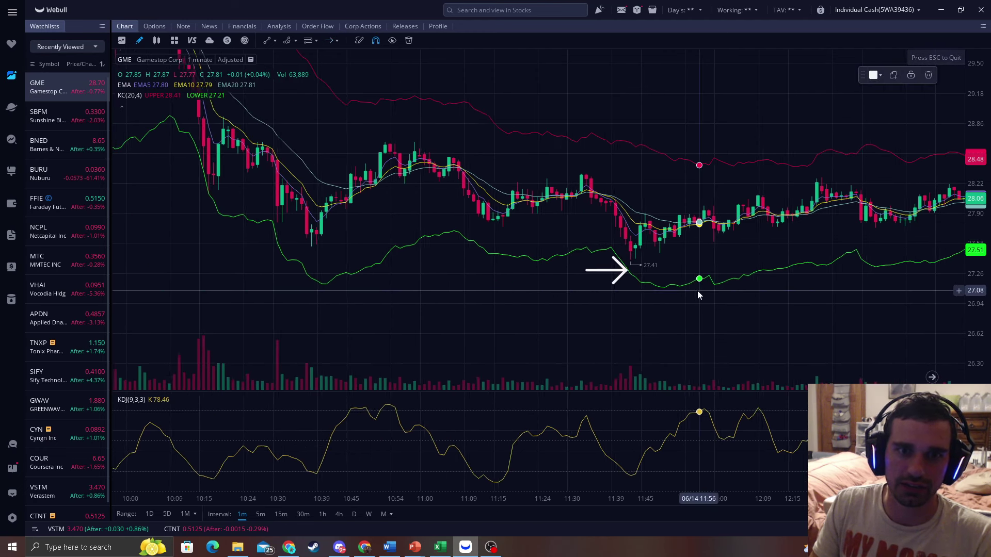
pyautogui.scroll(-5, 697, 290)
pyautogui.moveTo(653, 273); pyautogui.dragTo(446, 247)
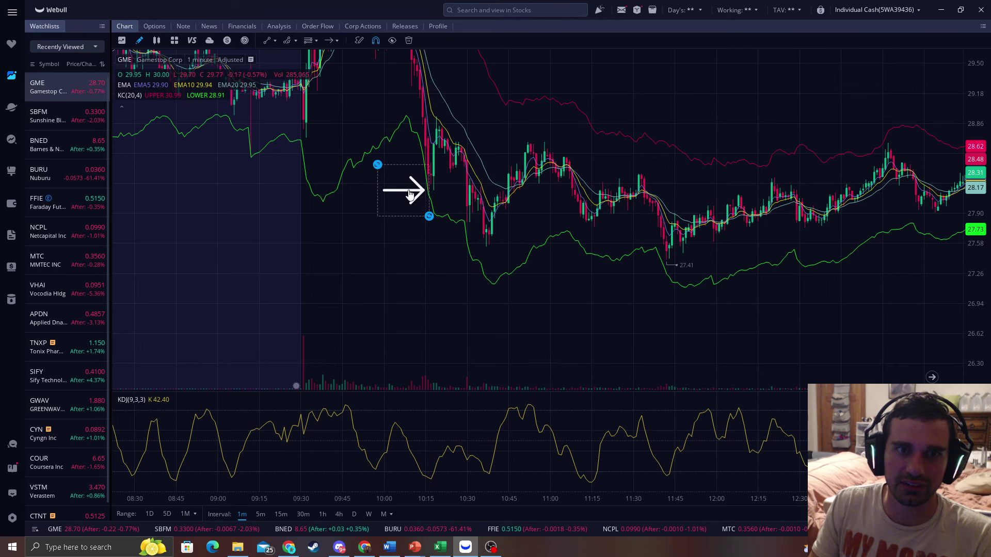
pyautogui.scroll(5, 621, 301)
pyautogui.moveTo(331, 195); pyautogui.dragTo(367, 195)
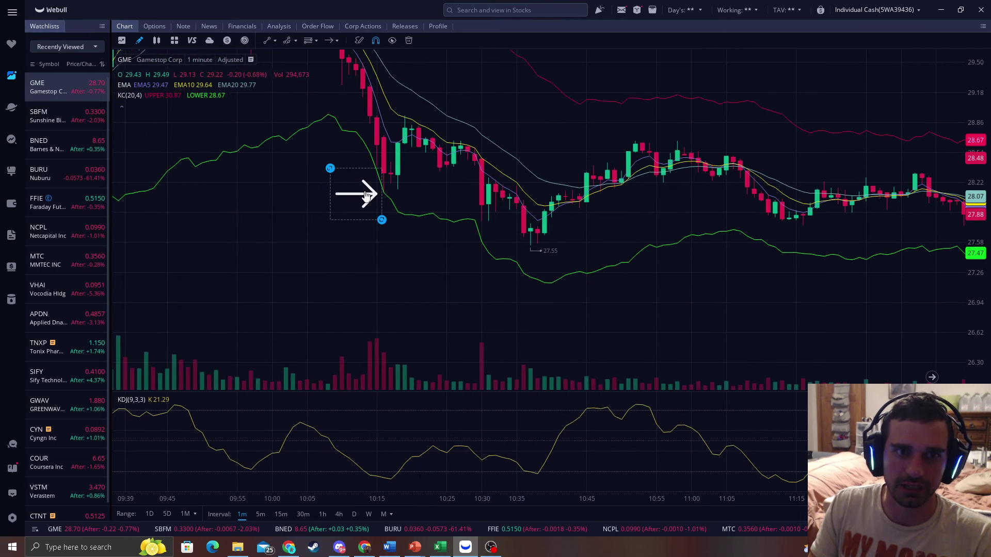
pyautogui.click(913, 75)
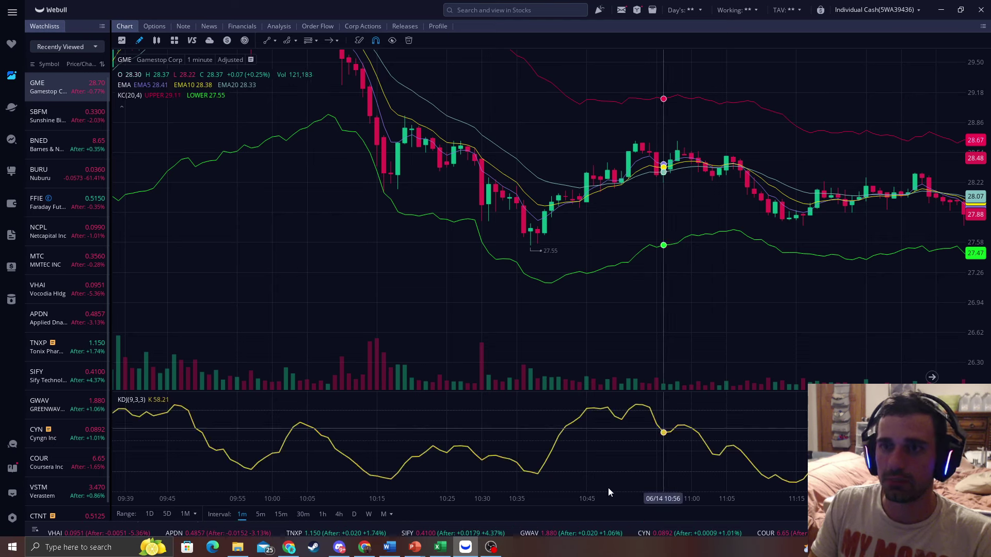
pyautogui.scroll(-3, 716, 302)
pyautogui.scroll(-2, 771, 284)
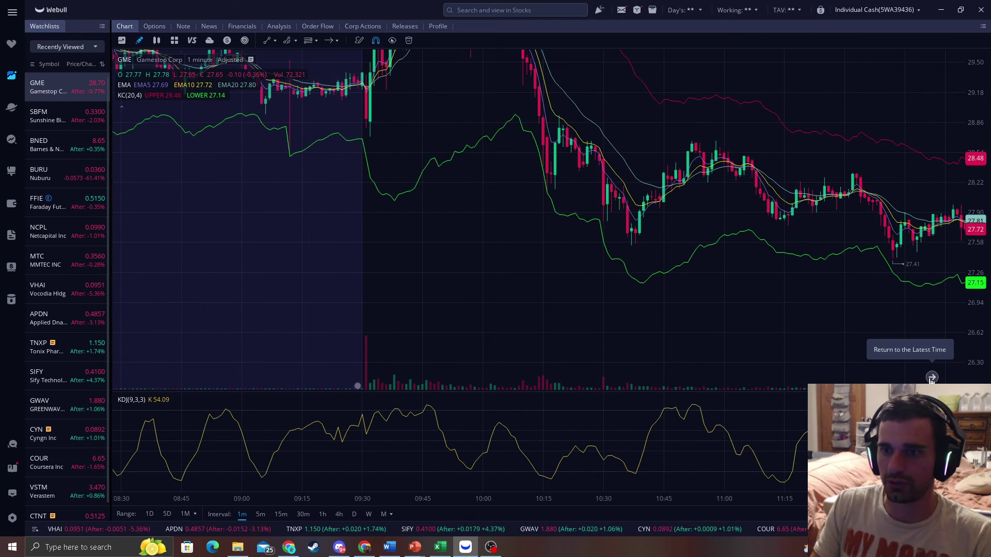
pyautogui.click(932, 379)
pyautogui.scroll(-2, 876, 275)
# Browse the Reversal Trading Server Shop tiers, then open the #premium-chat channel.
pyautogui.click(340, 548)
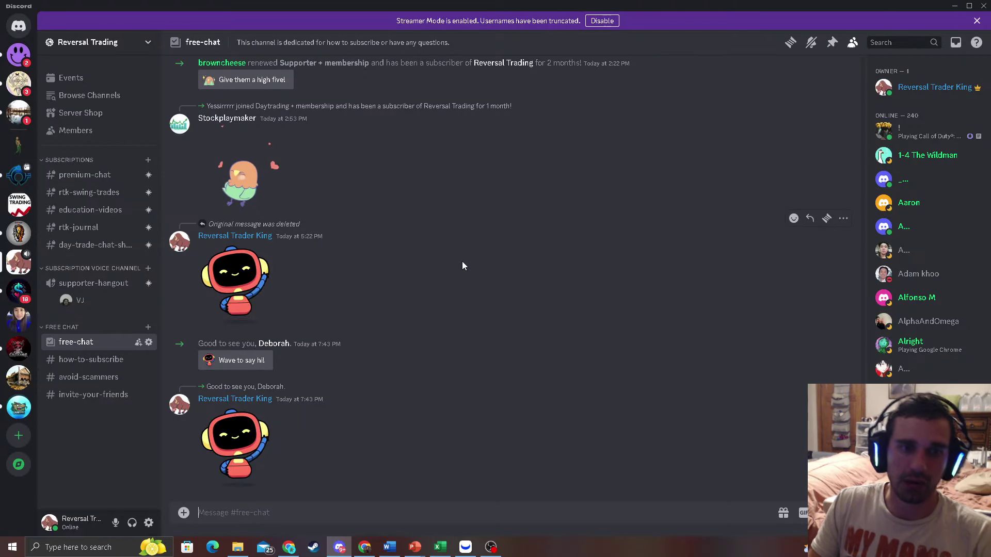
pyautogui.click(77, 114)
pyautogui.scroll(-2, 385, 246)
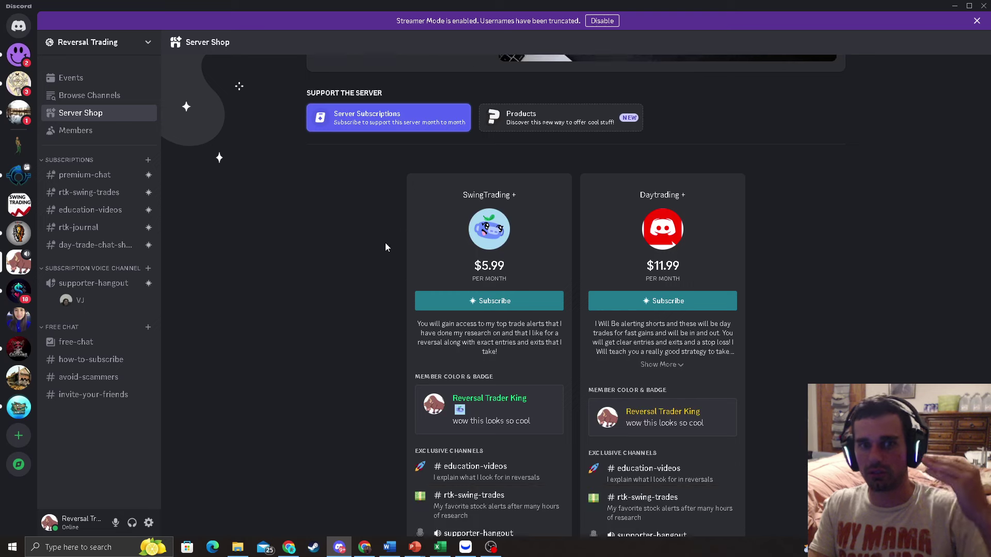
pyautogui.scroll(2, 385, 246)
pyautogui.scroll(-2, 428, 292)
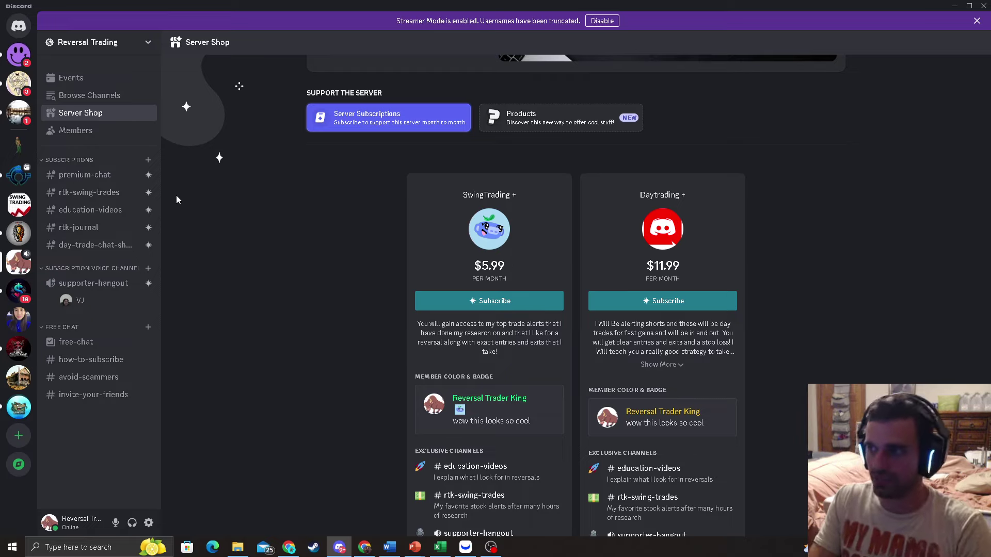
pyautogui.scroll(-3, 370, 245)
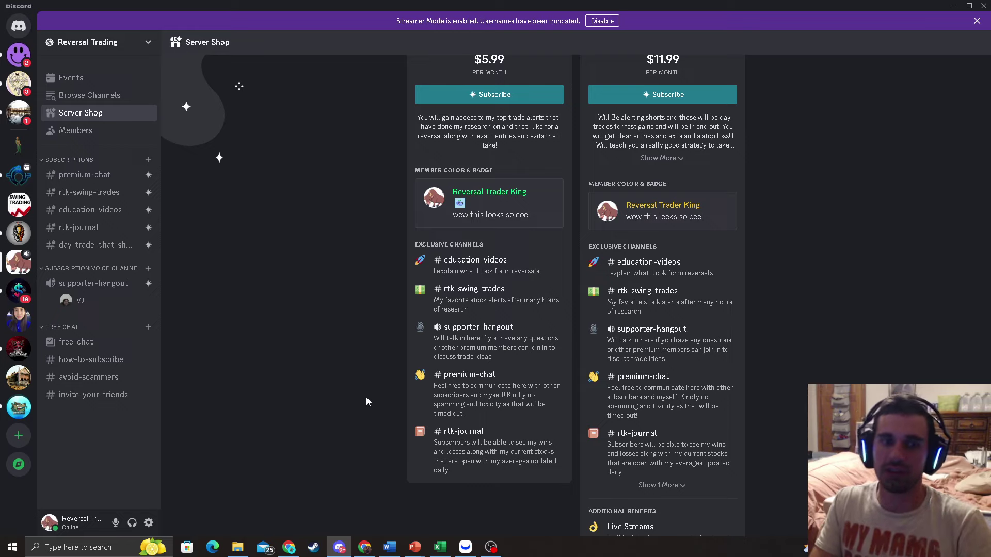
pyautogui.click(105, 176)
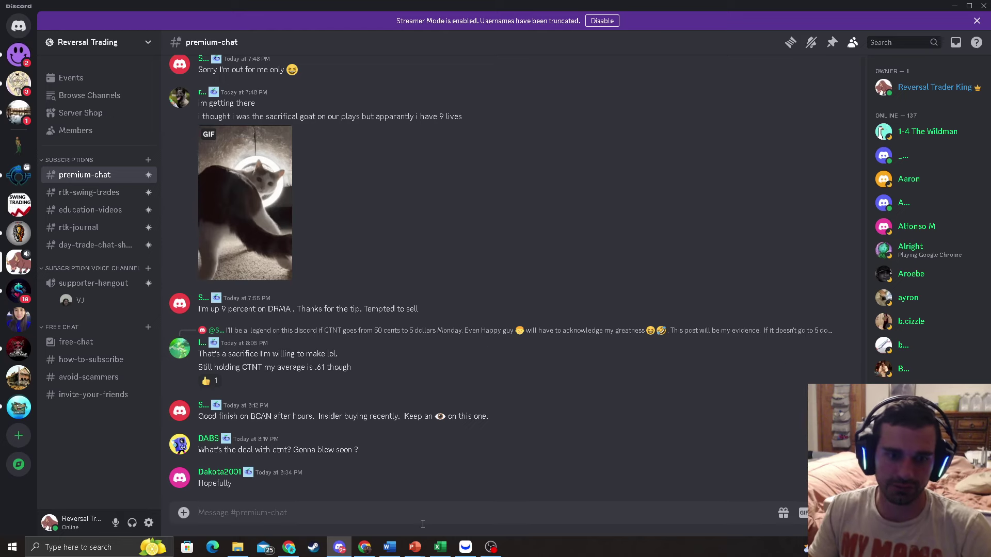
# Bring the Webull window forward and switch the GME chart back to daily candles.
pyautogui.click(288, 548)
pyautogui.click(465, 548)
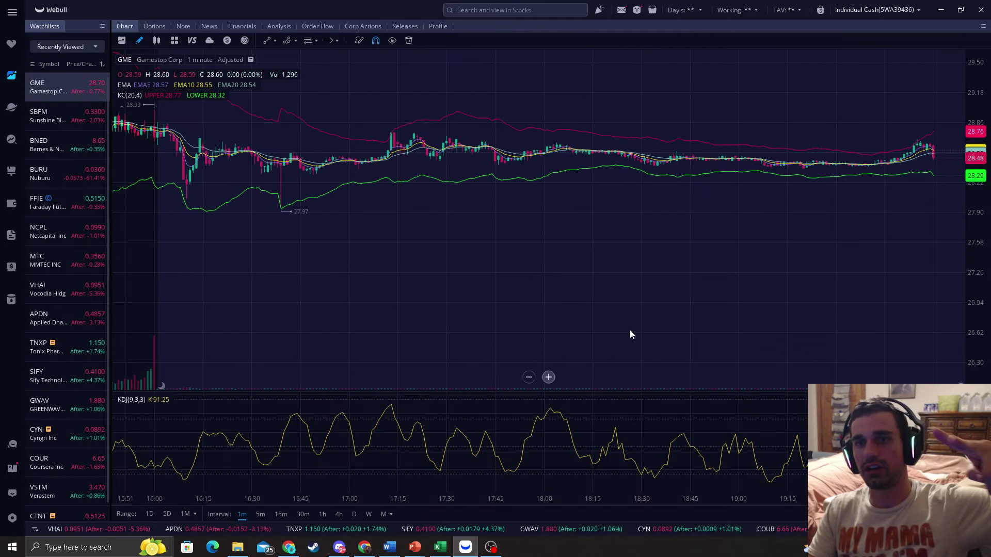
pyautogui.scroll(-2, 726, 279)
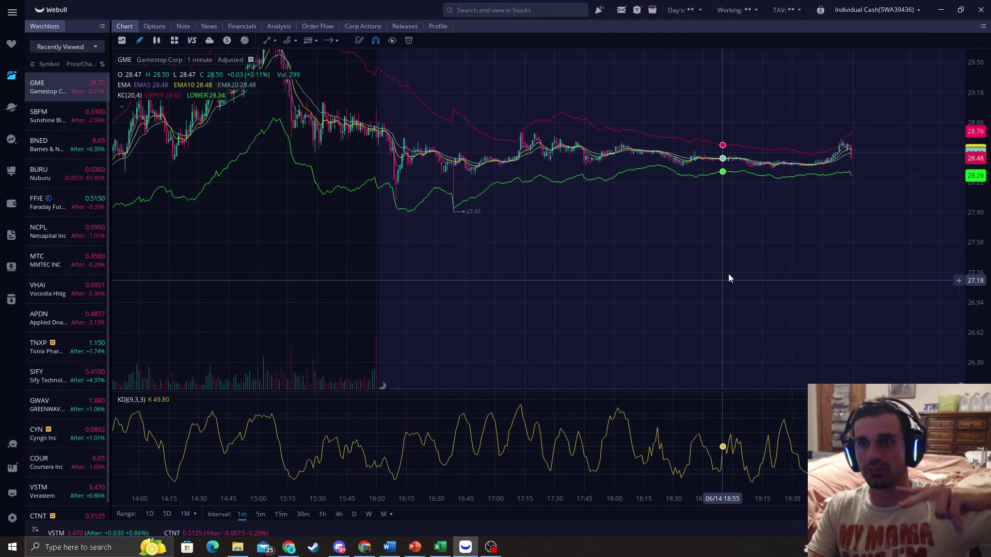
pyautogui.click(354, 514)
pyautogui.scroll(2, 560, 304)
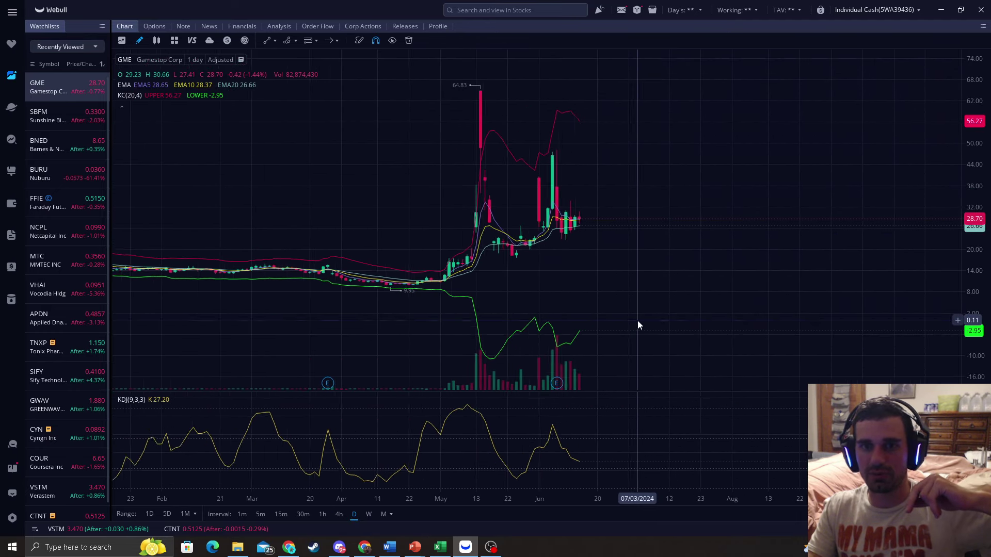
pyautogui.scroll(2, 638, 322)
pyautogui.scroll(2, 565, 301)
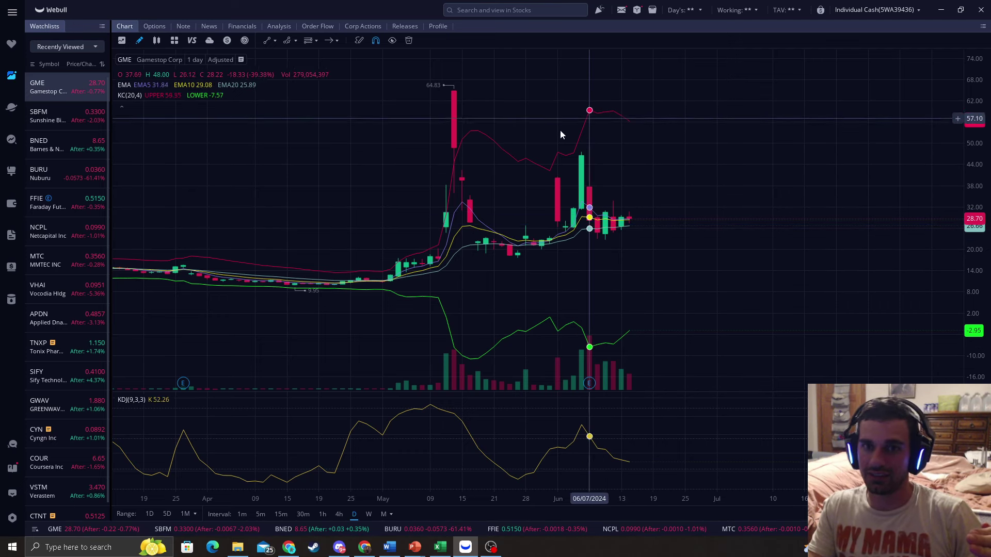
# Draw an arrow beside the early-June spike candle, then delete it.
pyautogui.click(329, 45)
pyautogui.moveTo(596, 132); pyautogui.dragTo(647, 184)
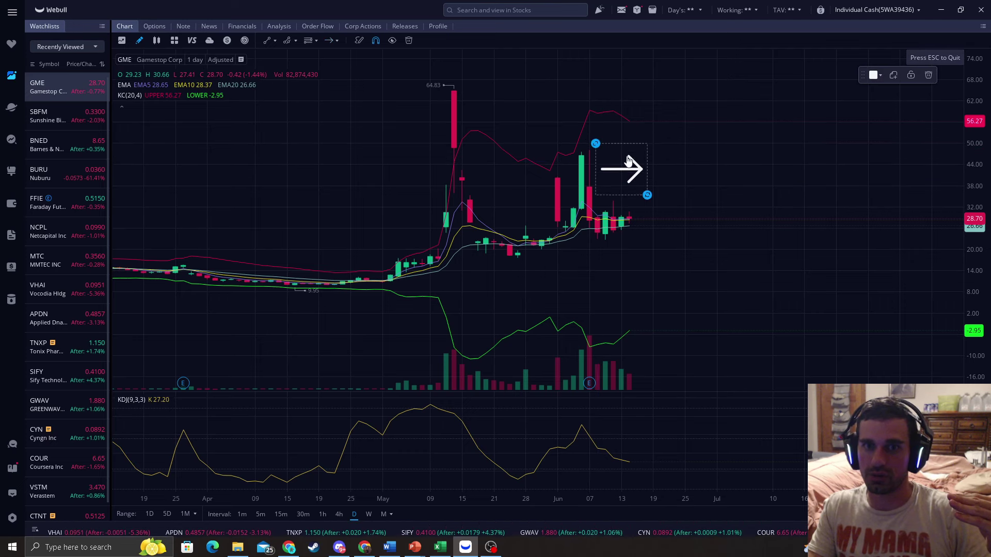
pyautogui.click(928, 76)
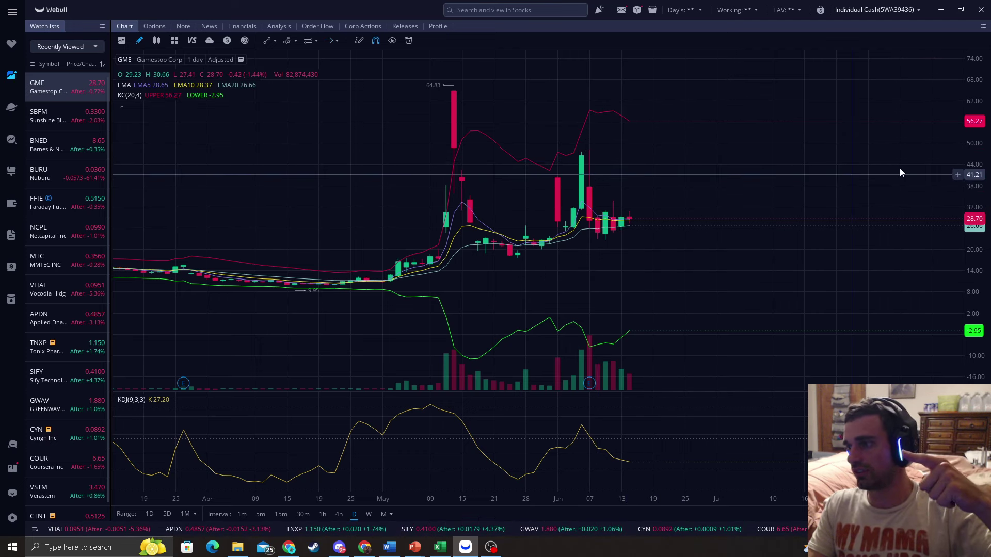